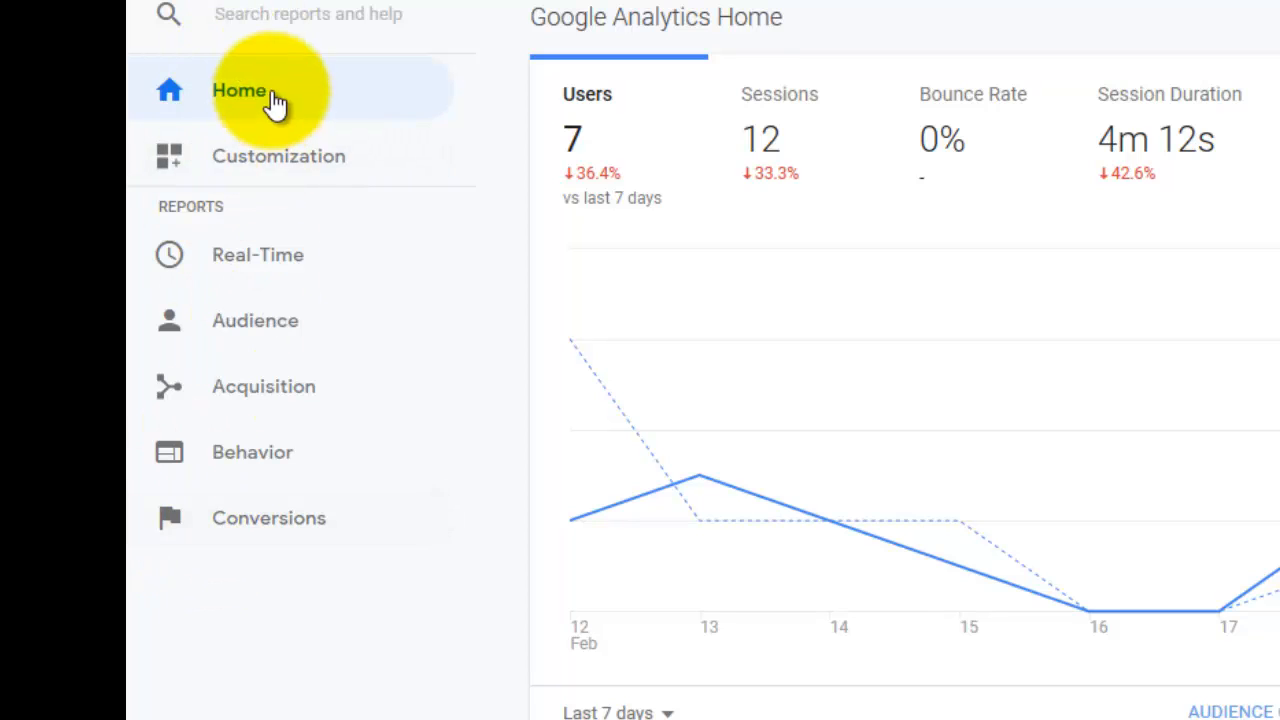
Create a new custom report in the Customization section and title it "end of year 2018"
click(248, 172)
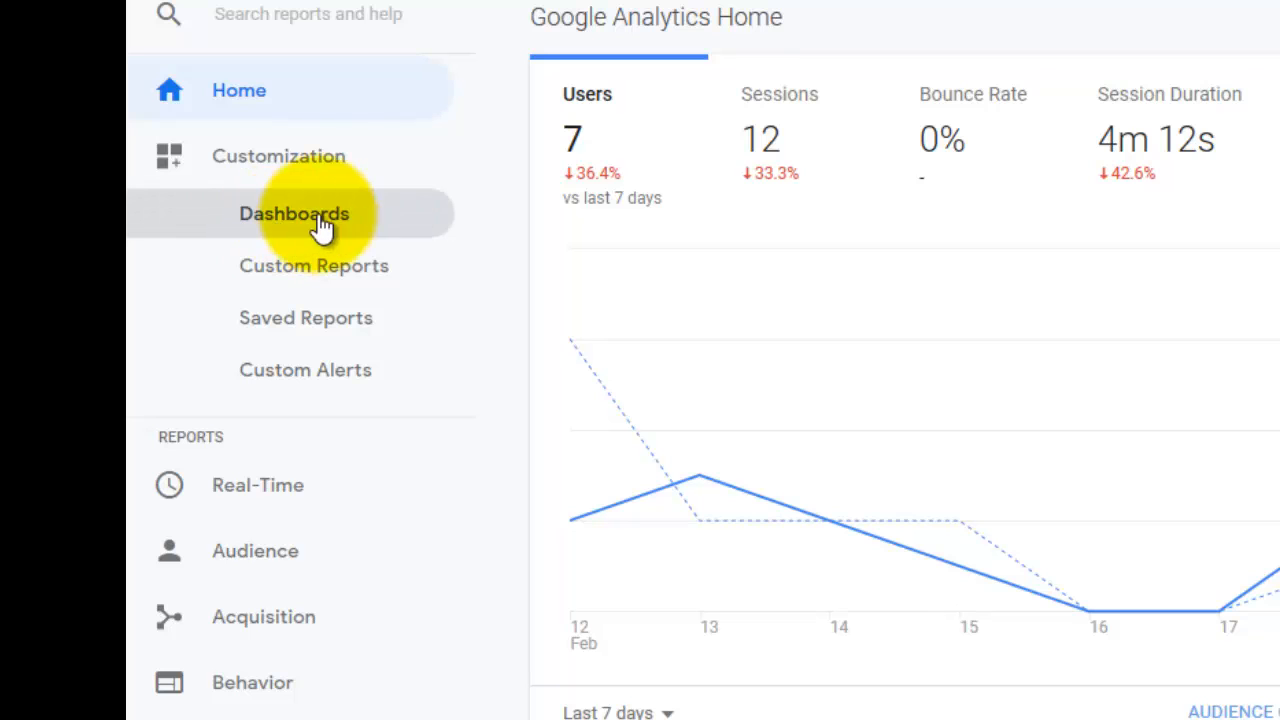
click(282, 273)
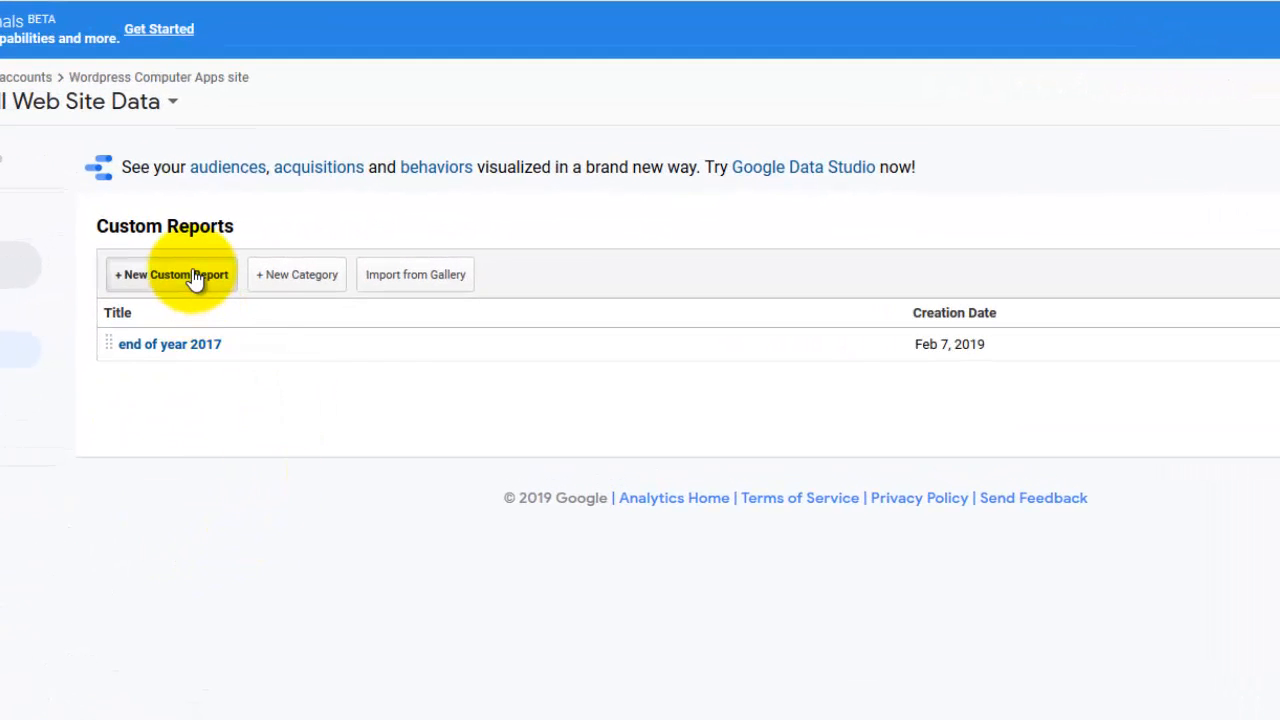
click(192, 276)
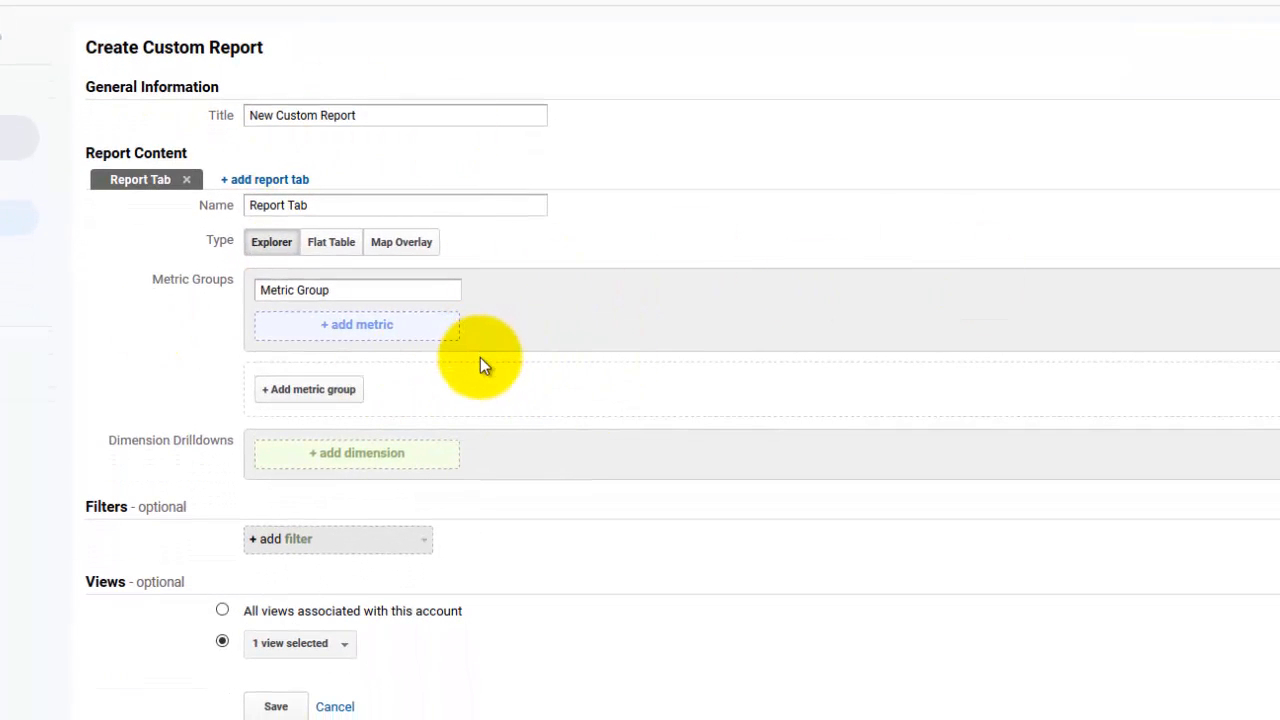
triple_click(397, 120)
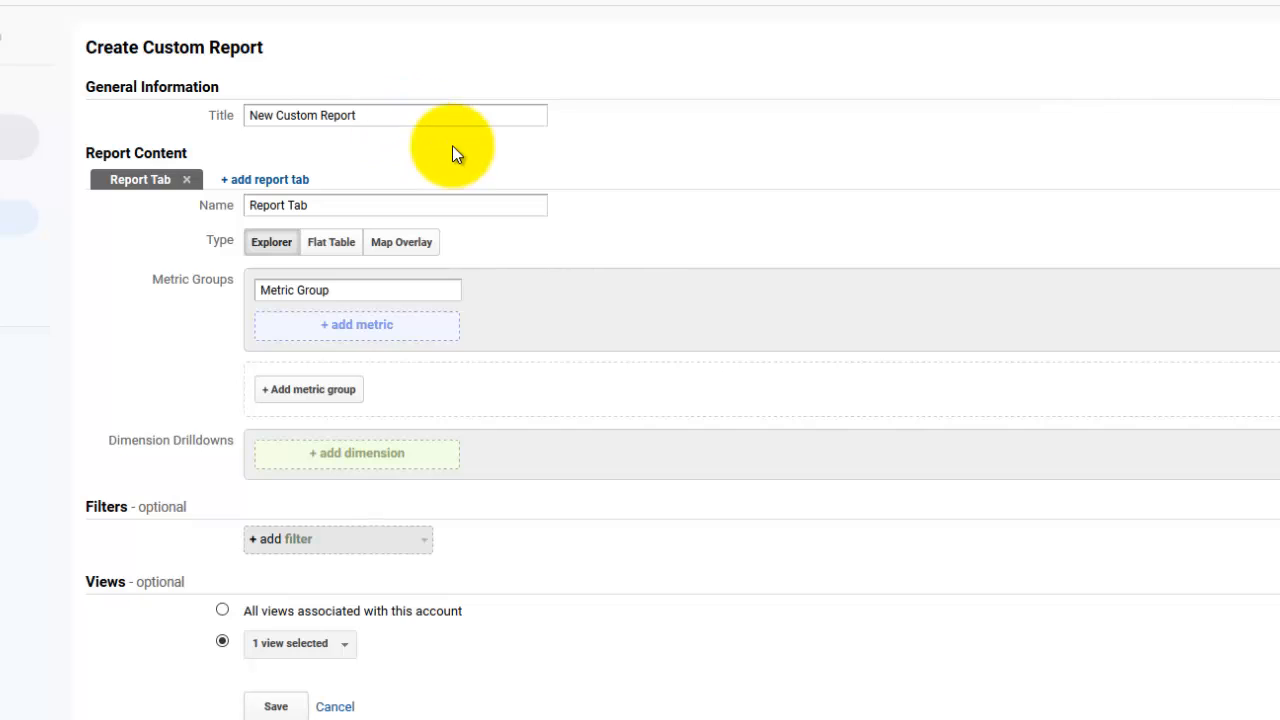
text(end of year 2018)
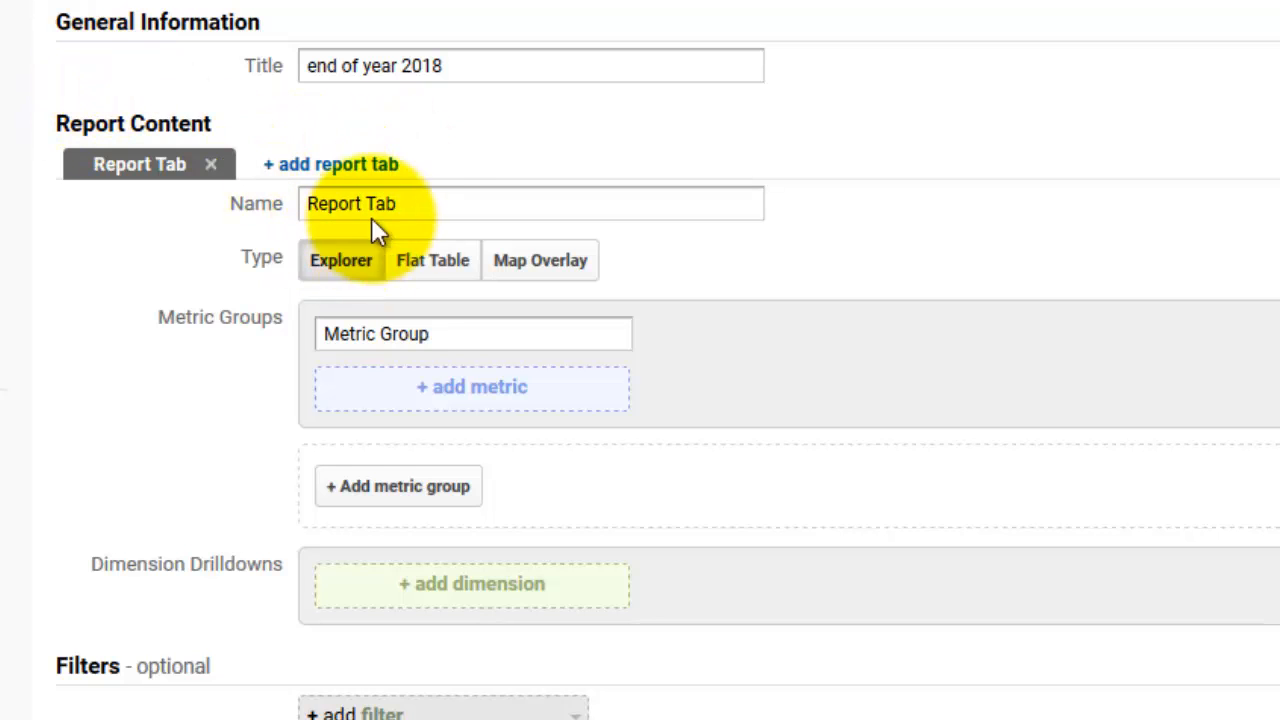
Name the custom report's tab 2018
click(413, 203)
triple_click(413, 203)
text(201)
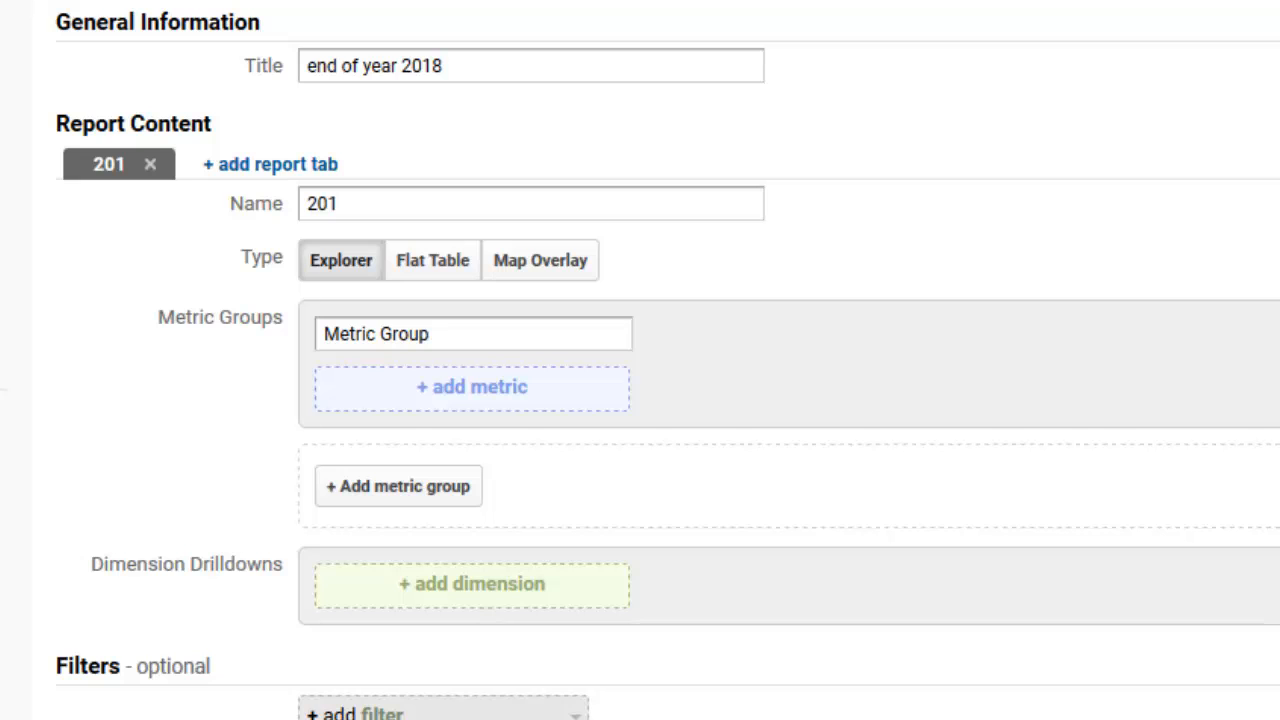
text(8)
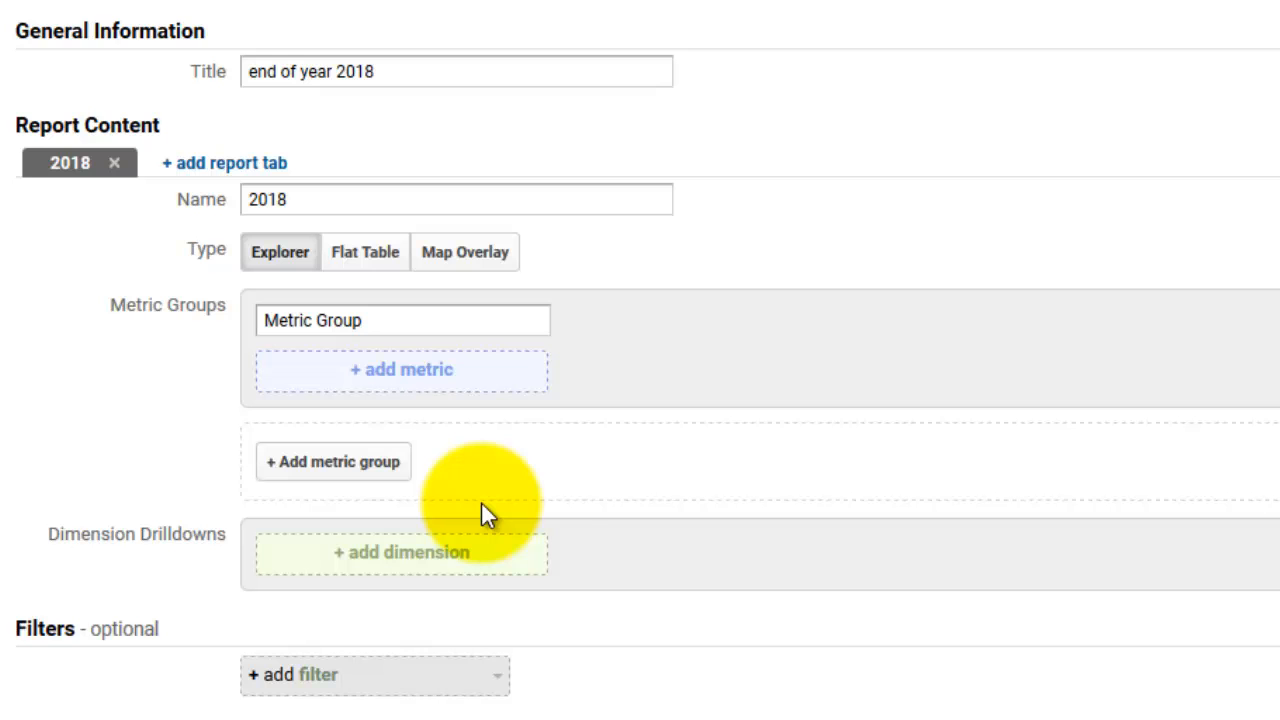
Add the Users and Sessions metrics to the report's metric group
click(465, 366)
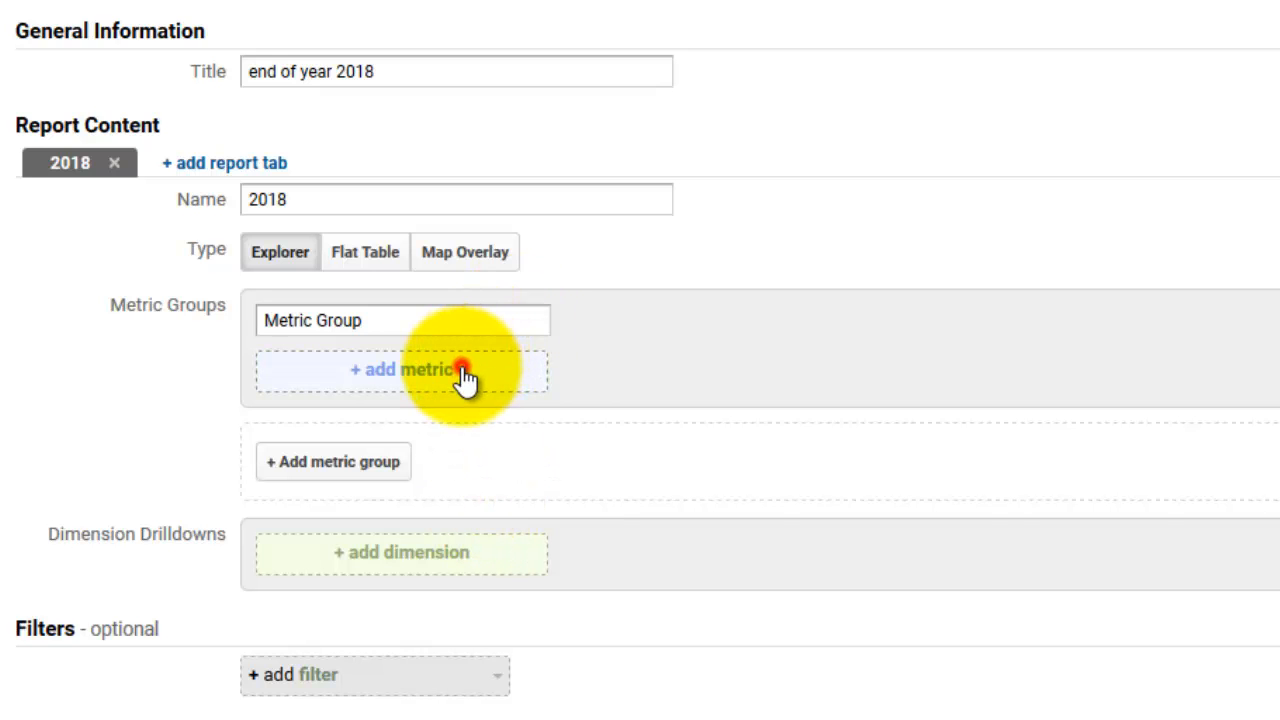
text(user)
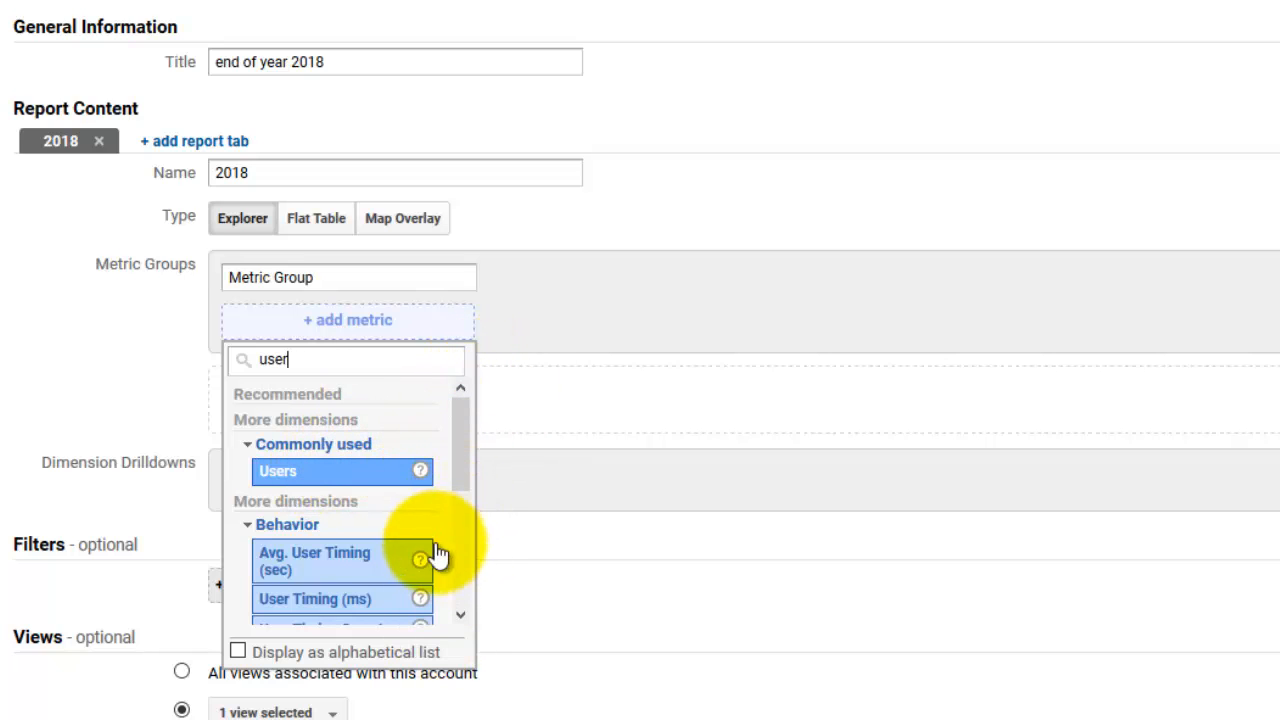
click(318, 476)
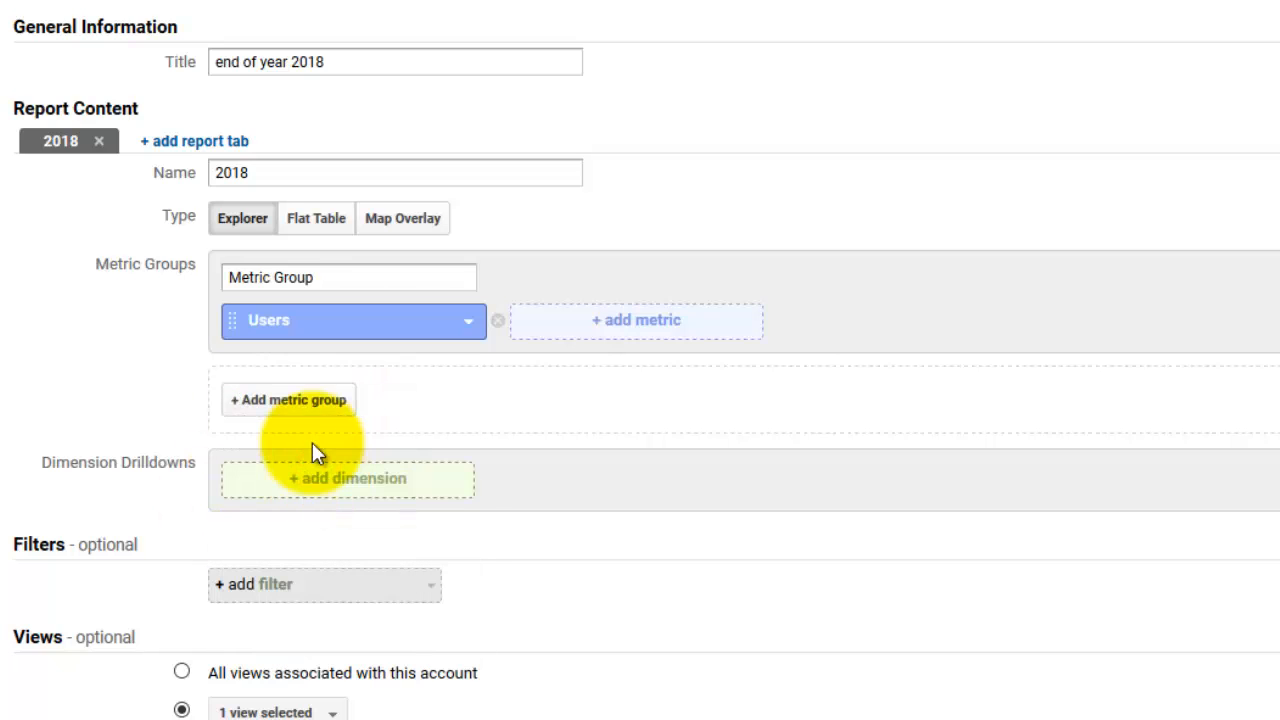
click(640, 328)
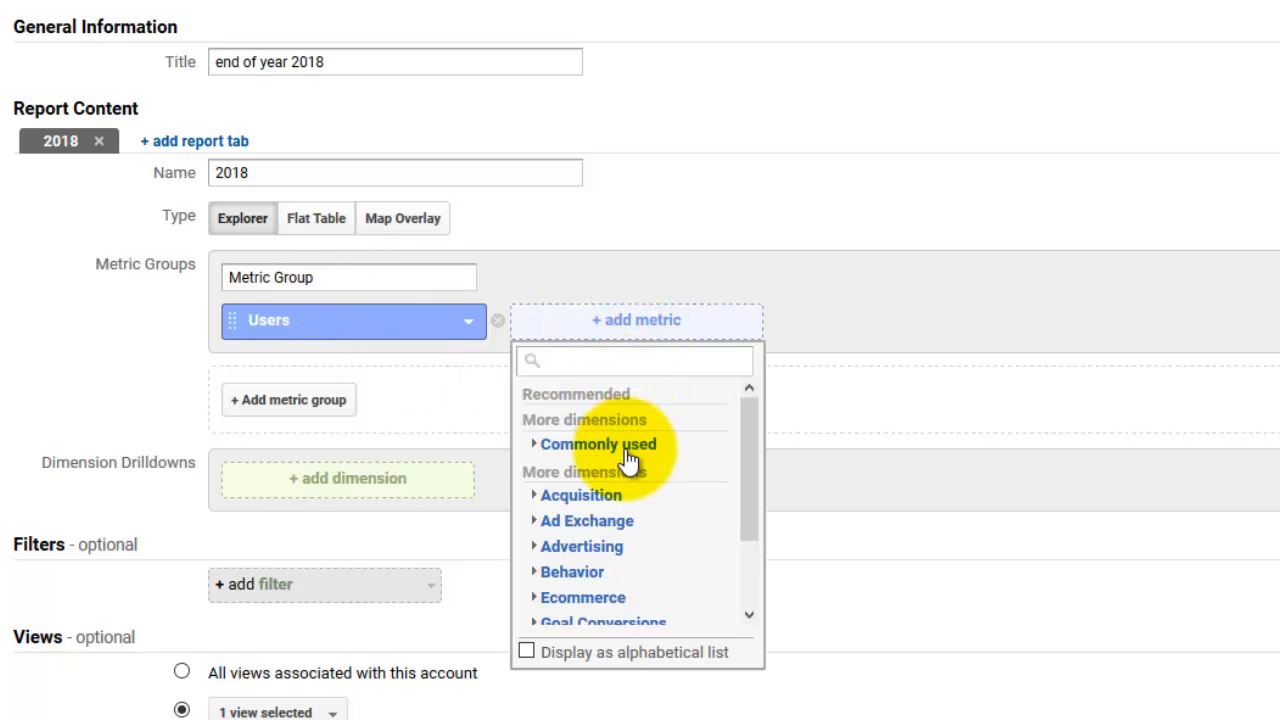
text(ses)
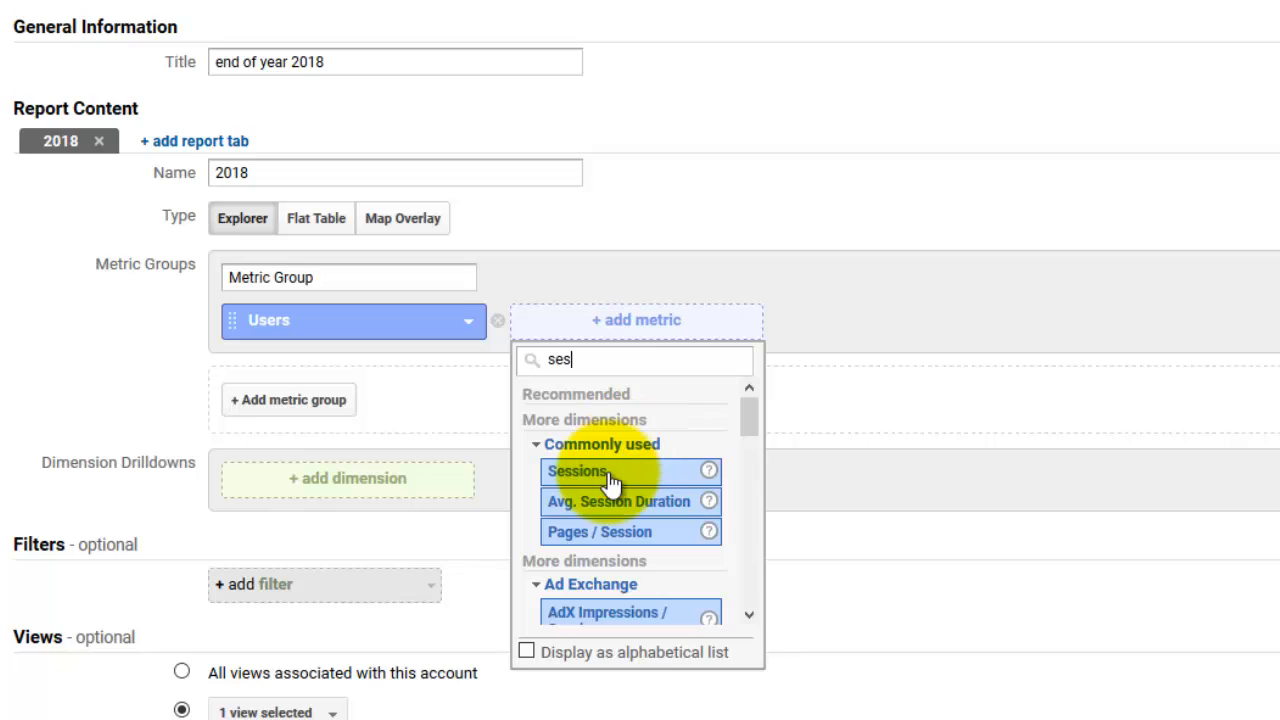
click(608, 473)
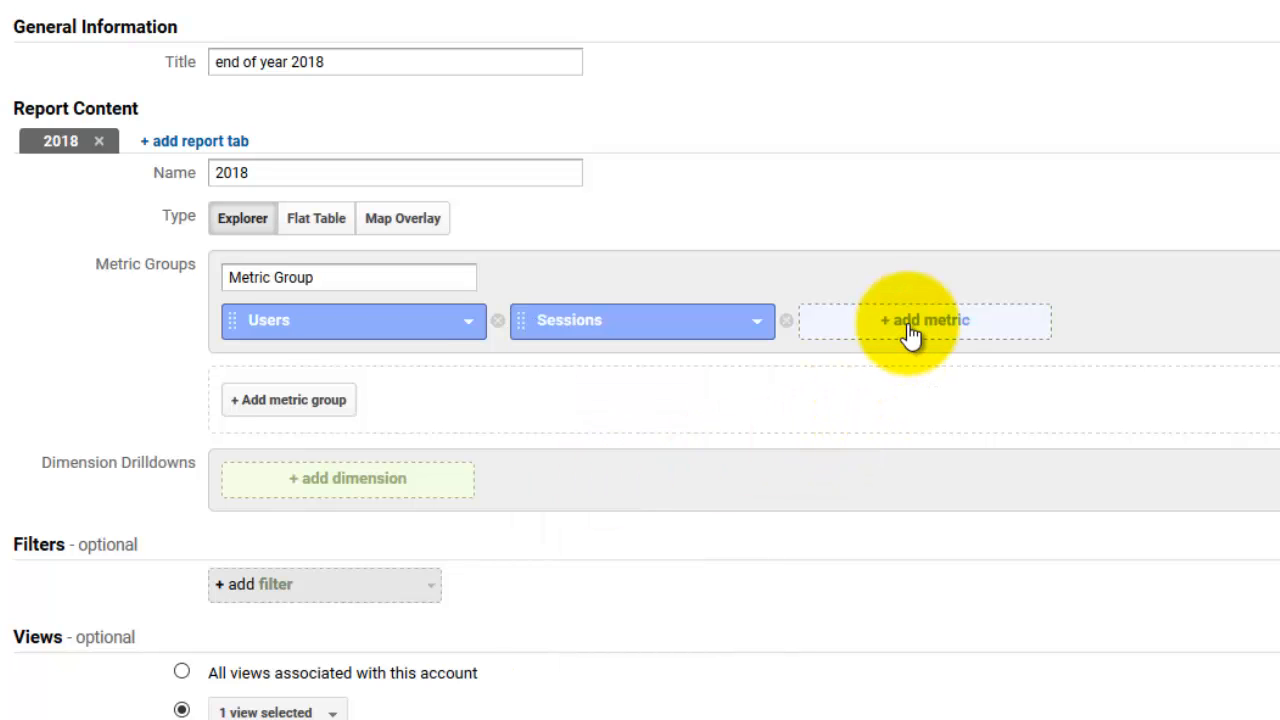
Add Avg. Session Duration and Pages / Session to the metric group
click(908, 326)
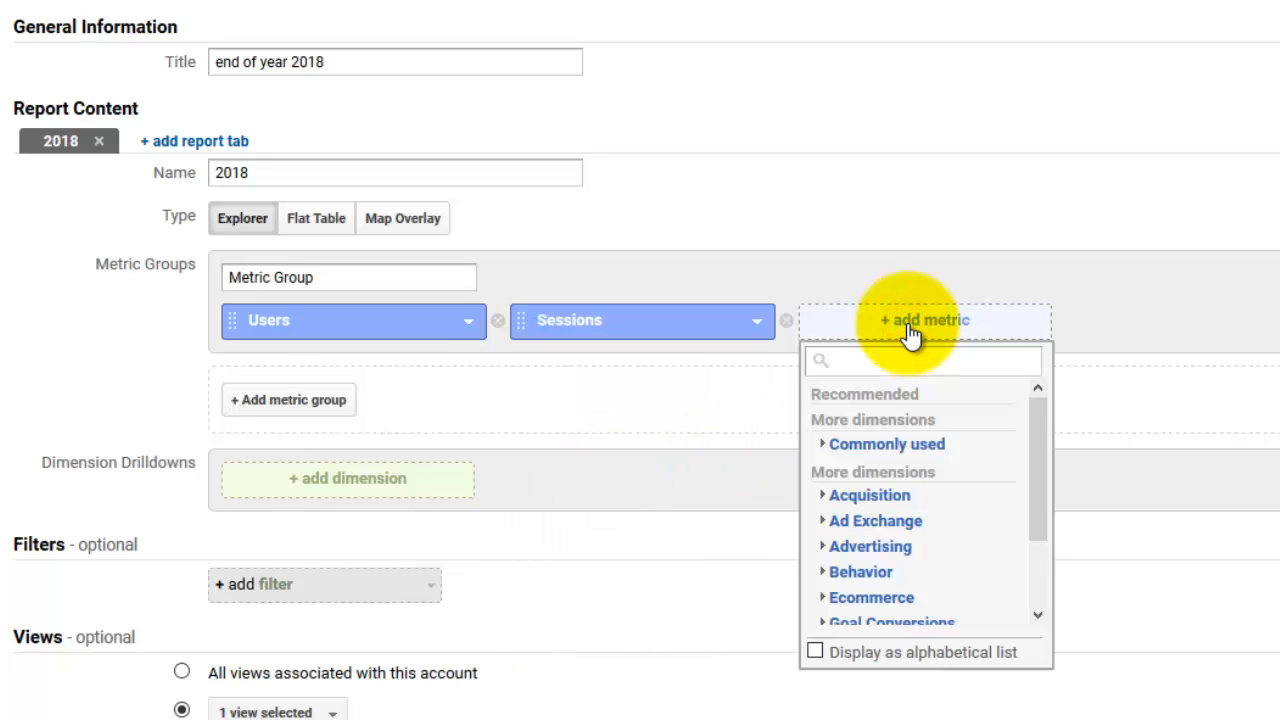
text(ave)
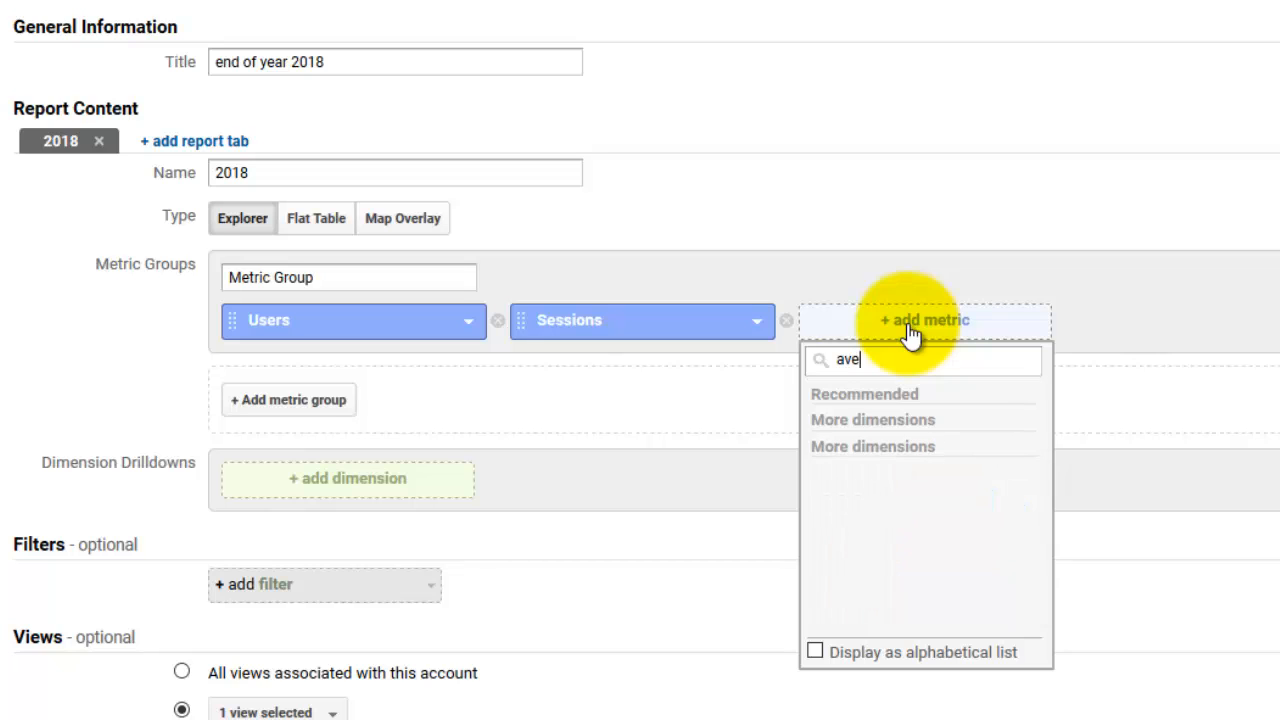
key(BackSpace)
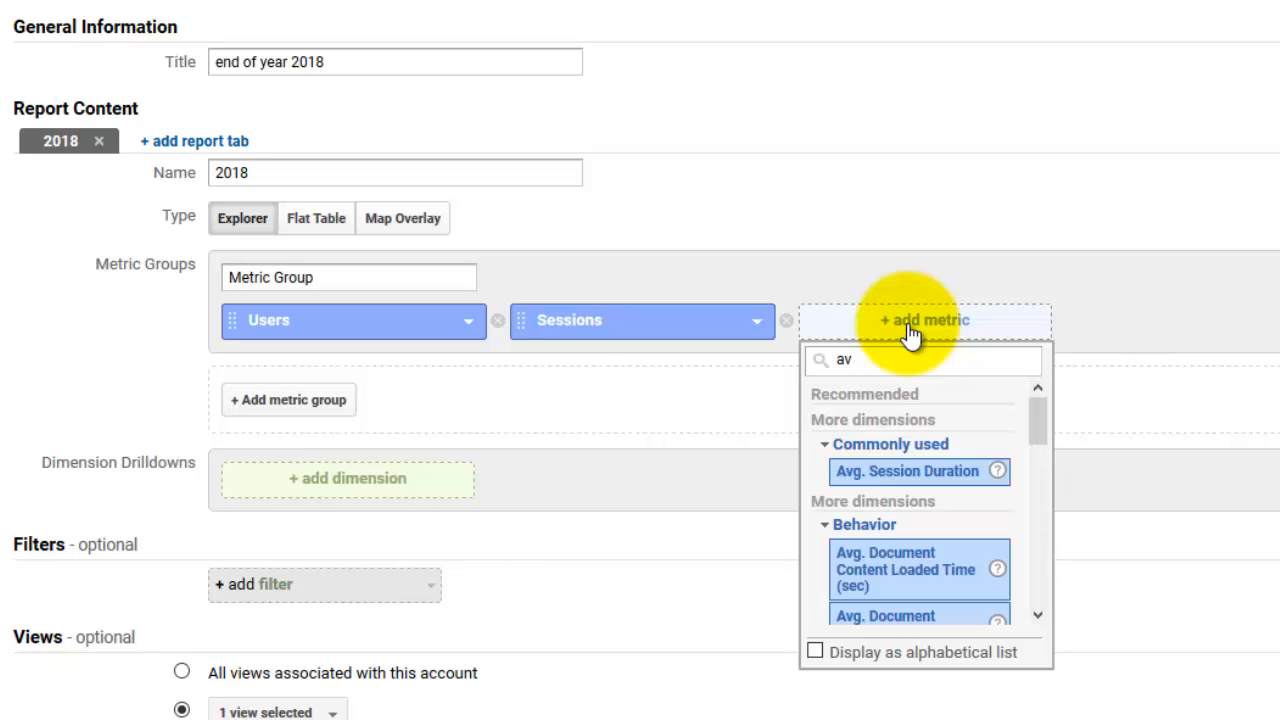
click(866, 472)
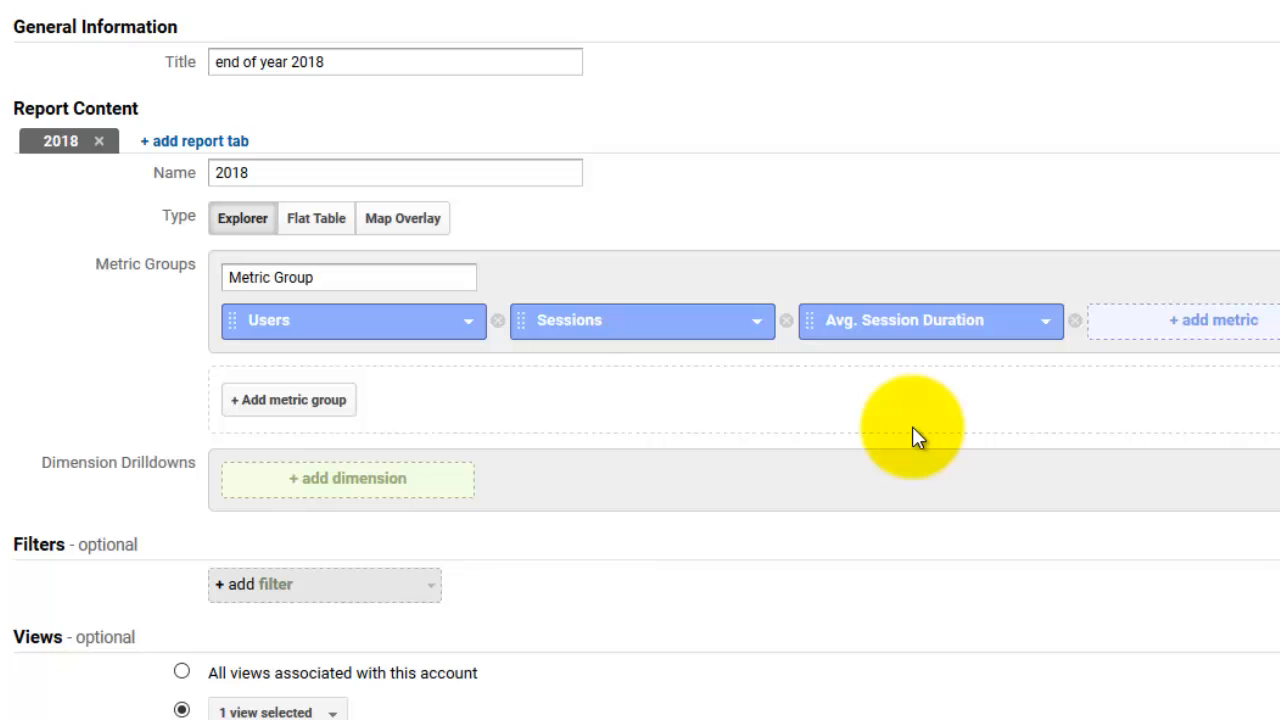
click(1212, 336)
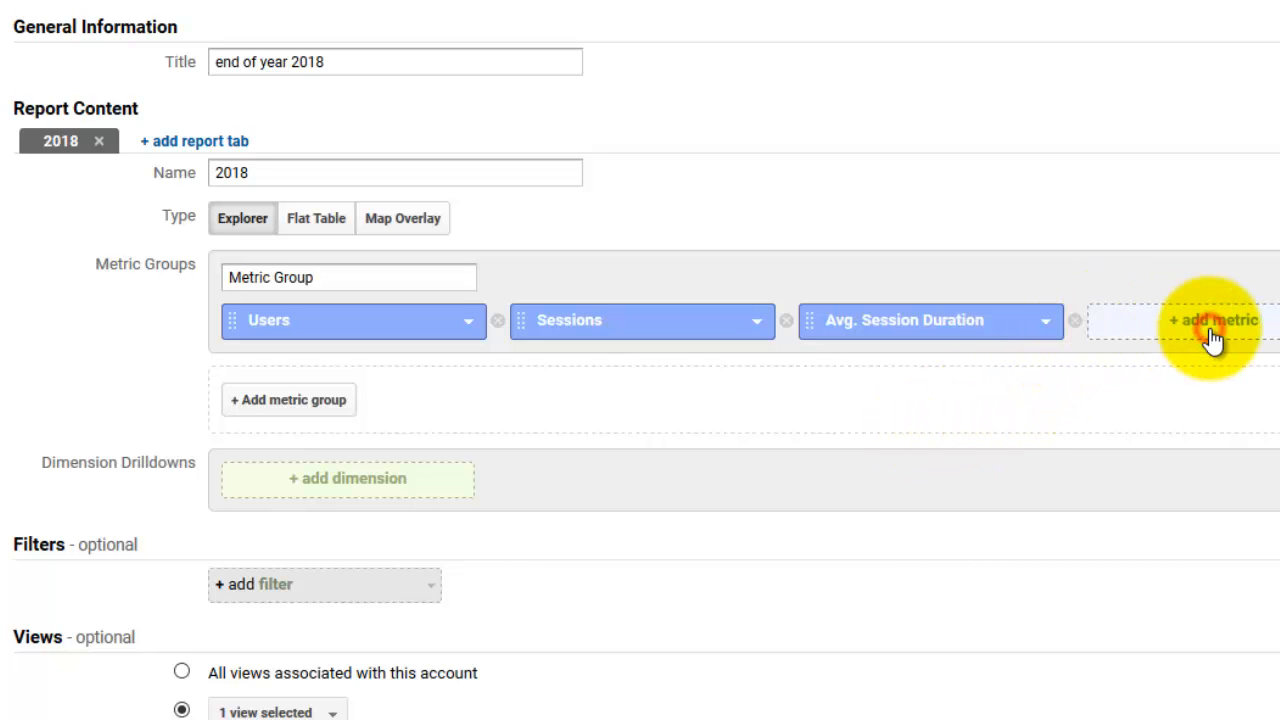
text(pag)
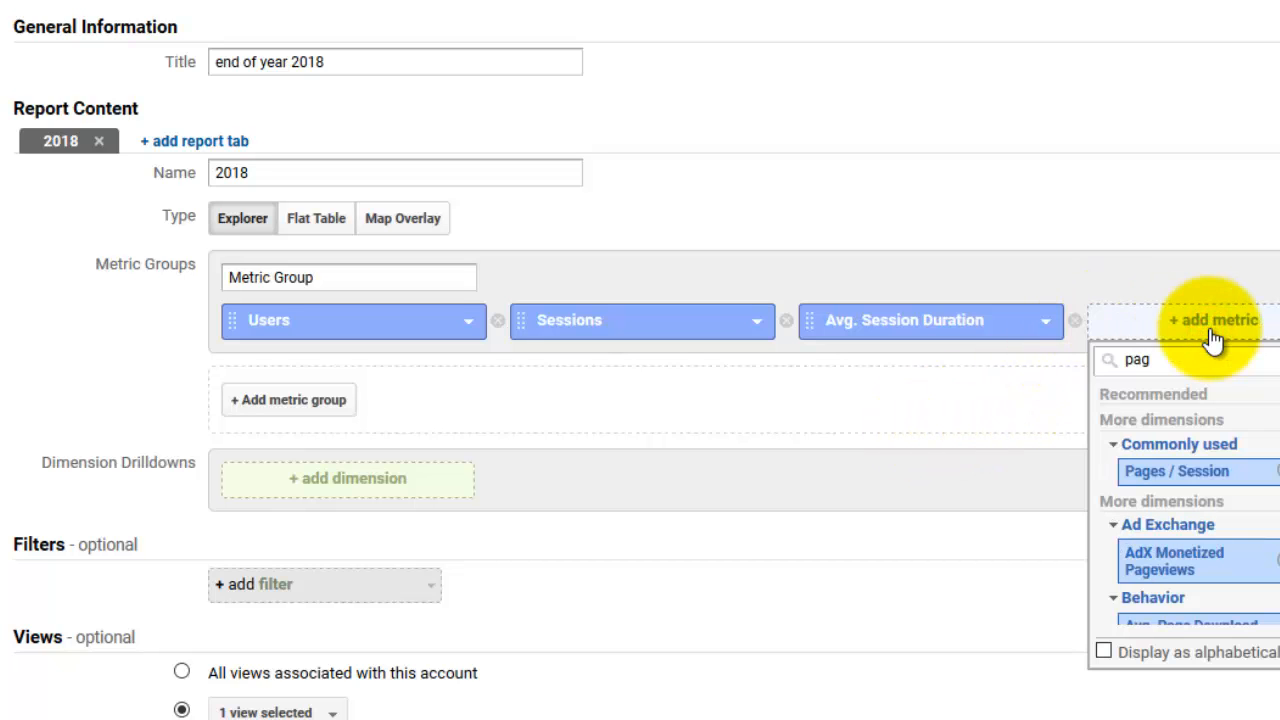
click(1208, 466)
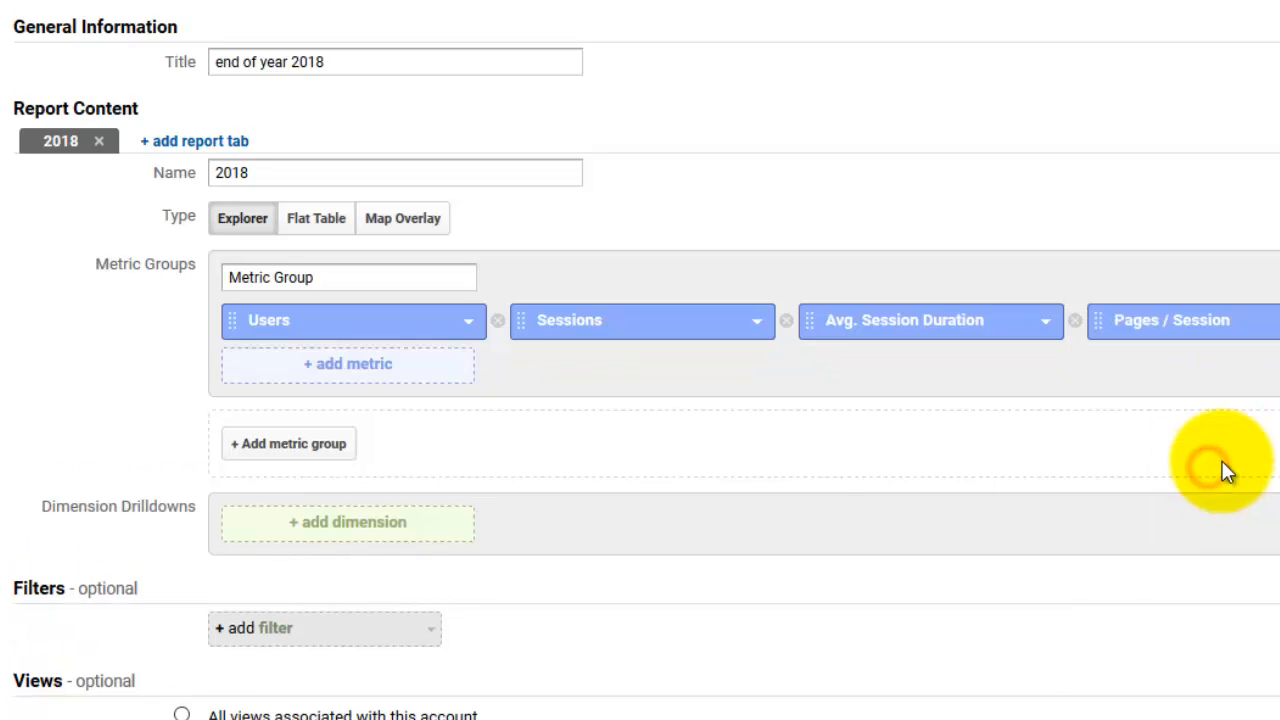
Add the commonly used Bounce Rate metric to the metric group
click(352, 366)
text(b)
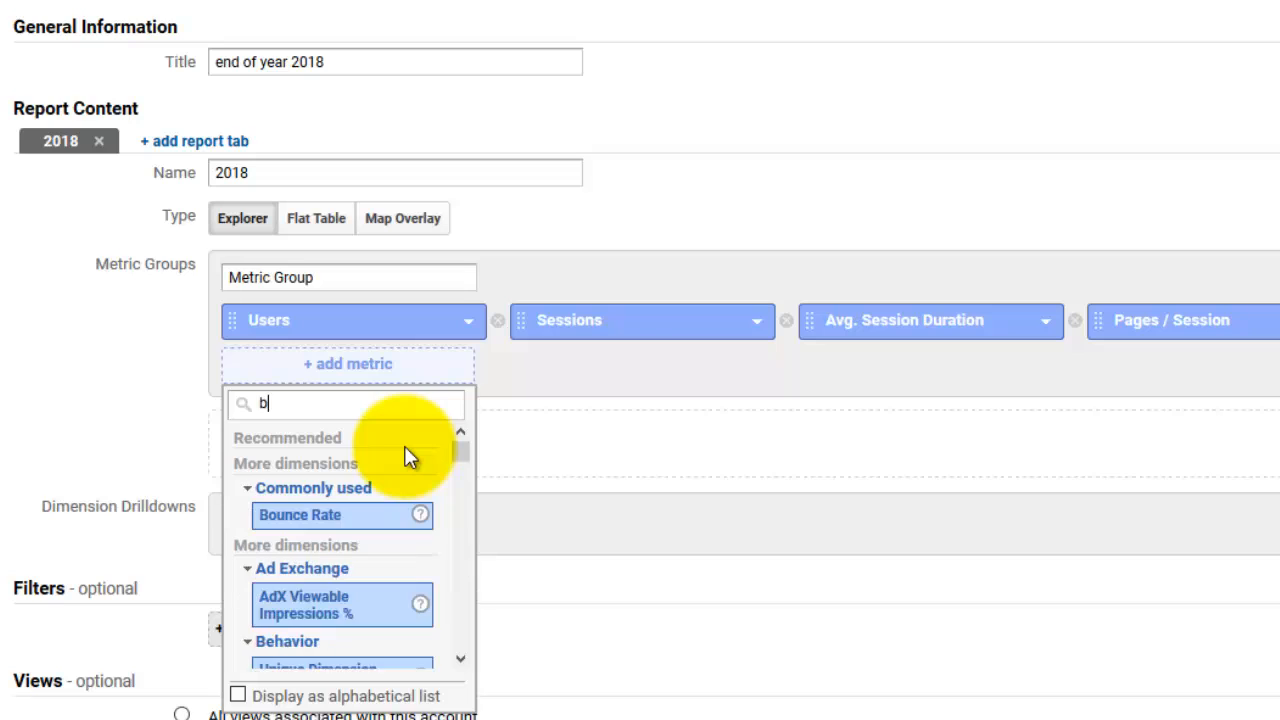
text(oun)
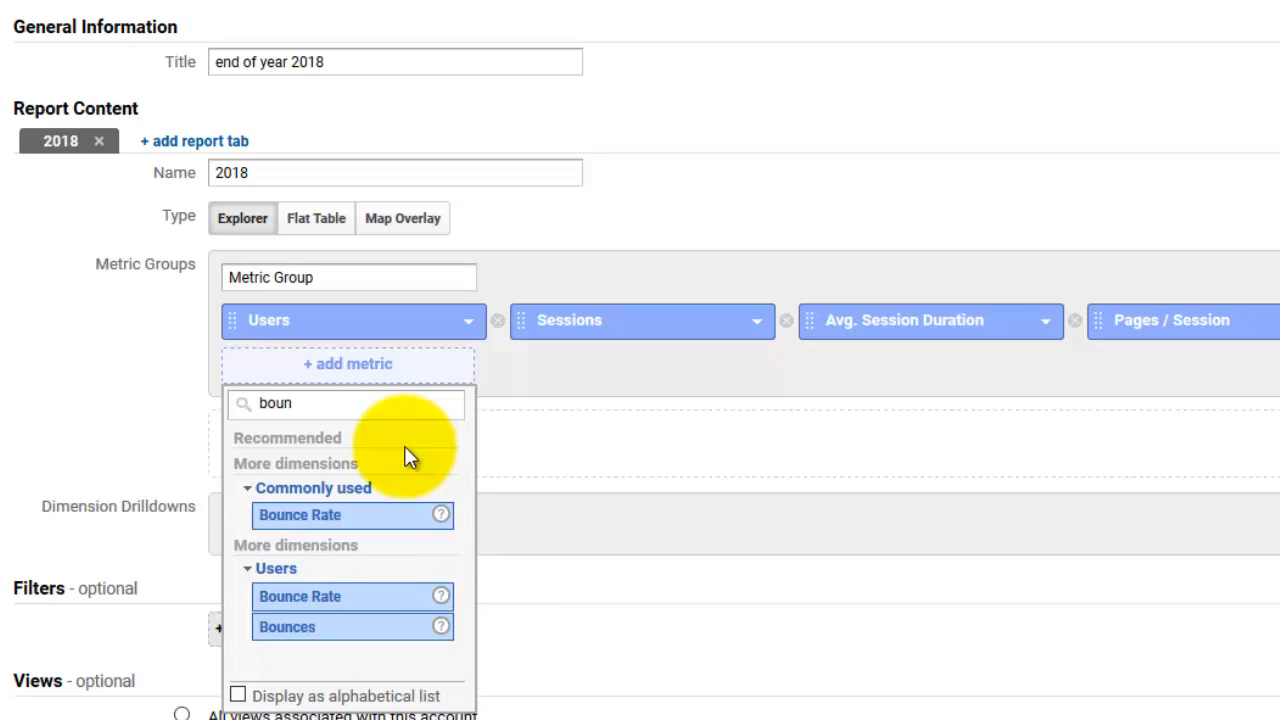
click(320, 516)
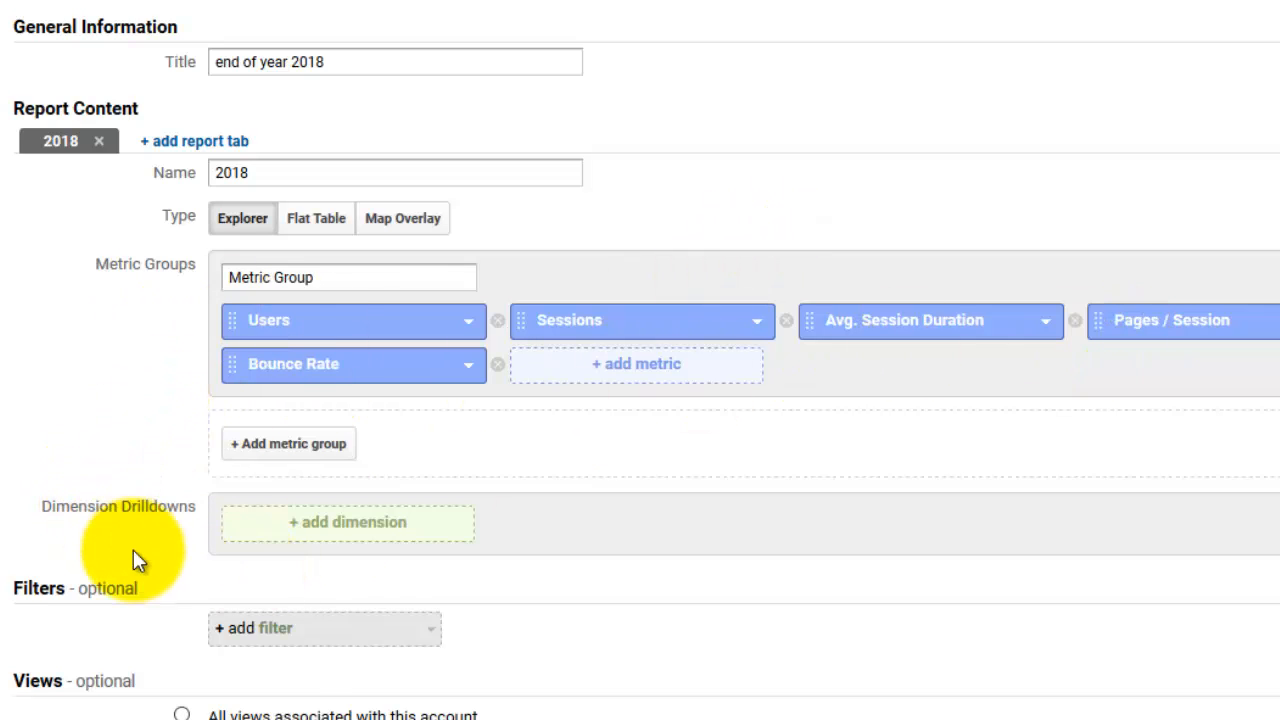
Add Page as the dimension drilldown and save the custom report
click(350, 537)
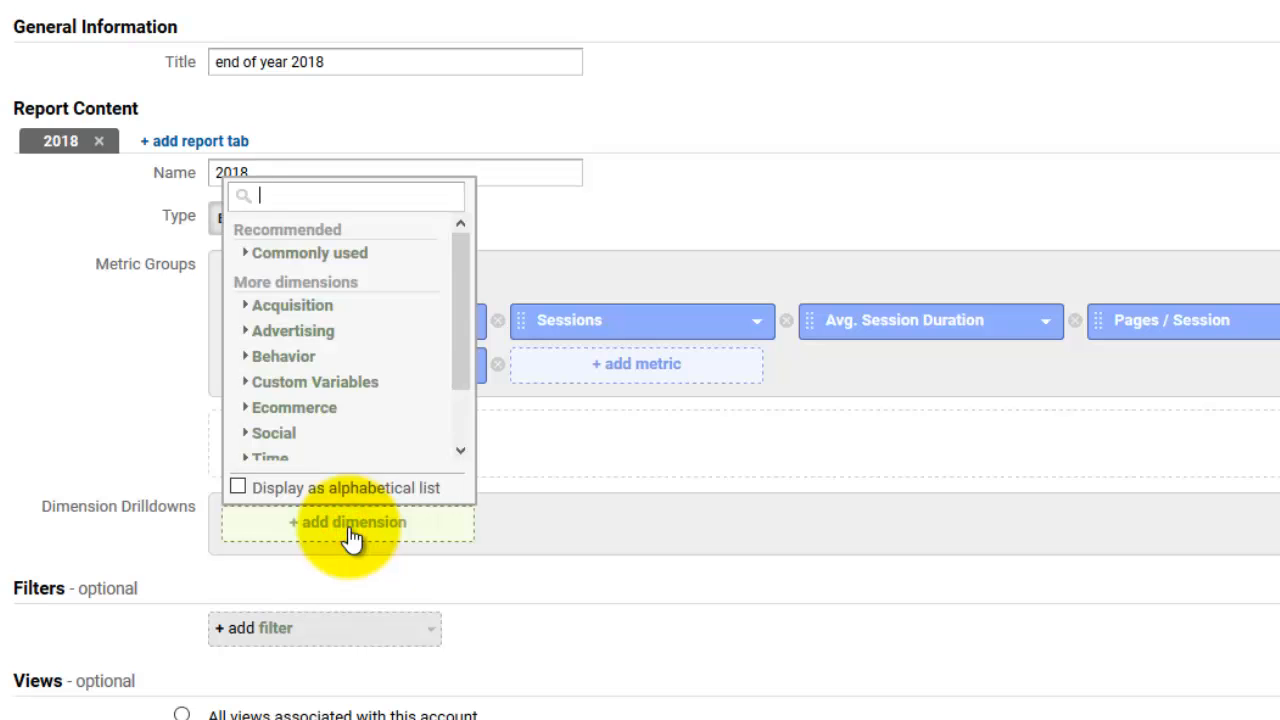
text(page)
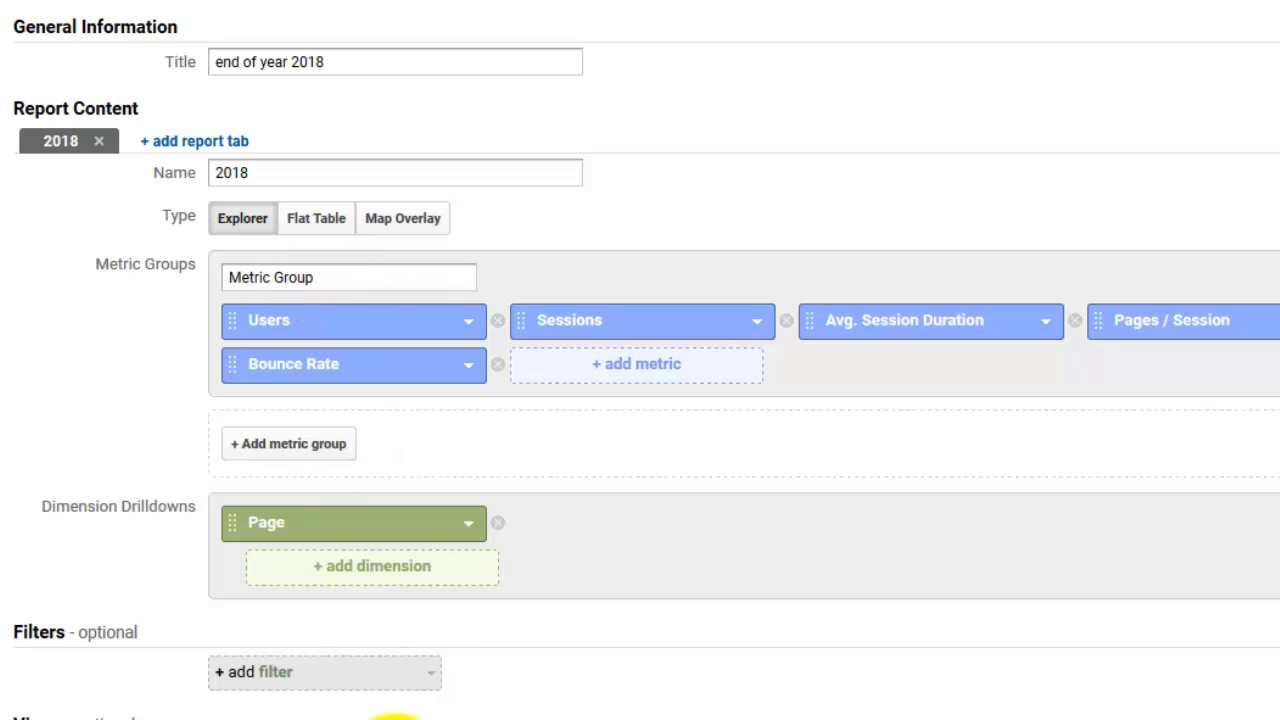
scroll(583, 682, down, 1)
scroll(583, 682, down, 2)
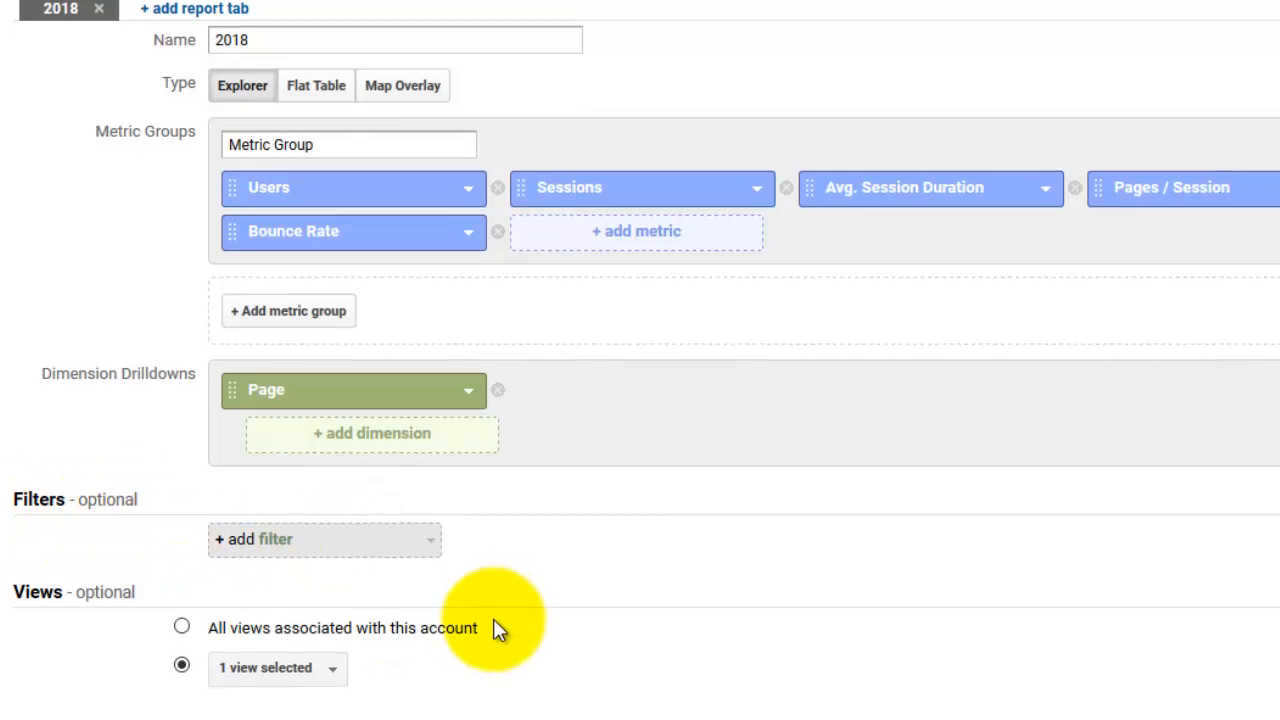
scroll(420, 670, down, 1)
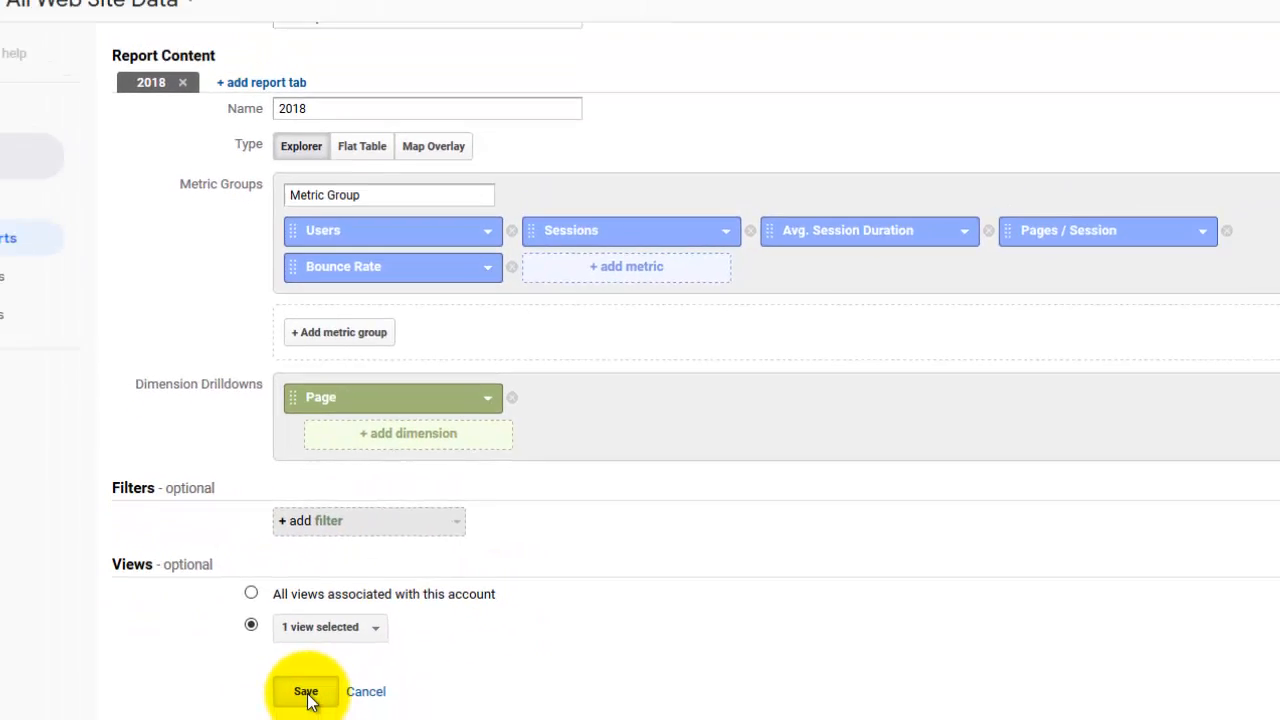
click(246, 718)
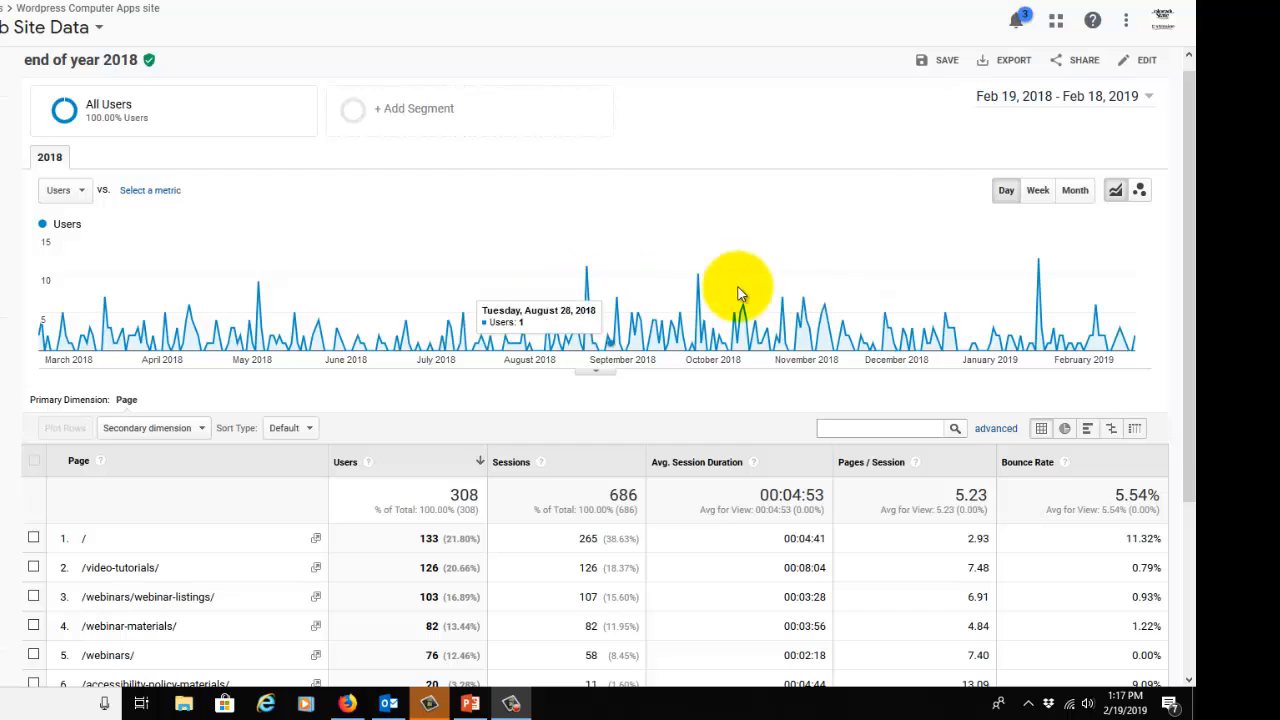
Plot the report's users chart by month and add Device Category as the table's secondary dimension
click(1076, 197)
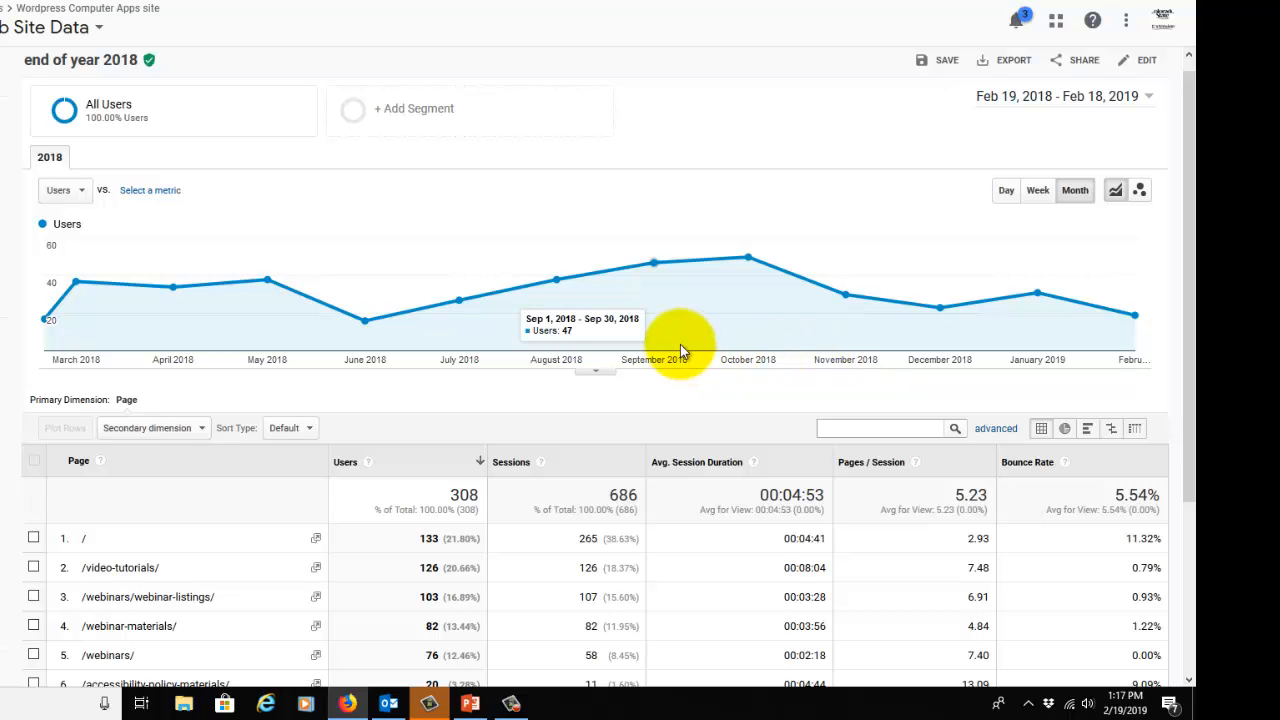
scroll(681, 350, down, 3)
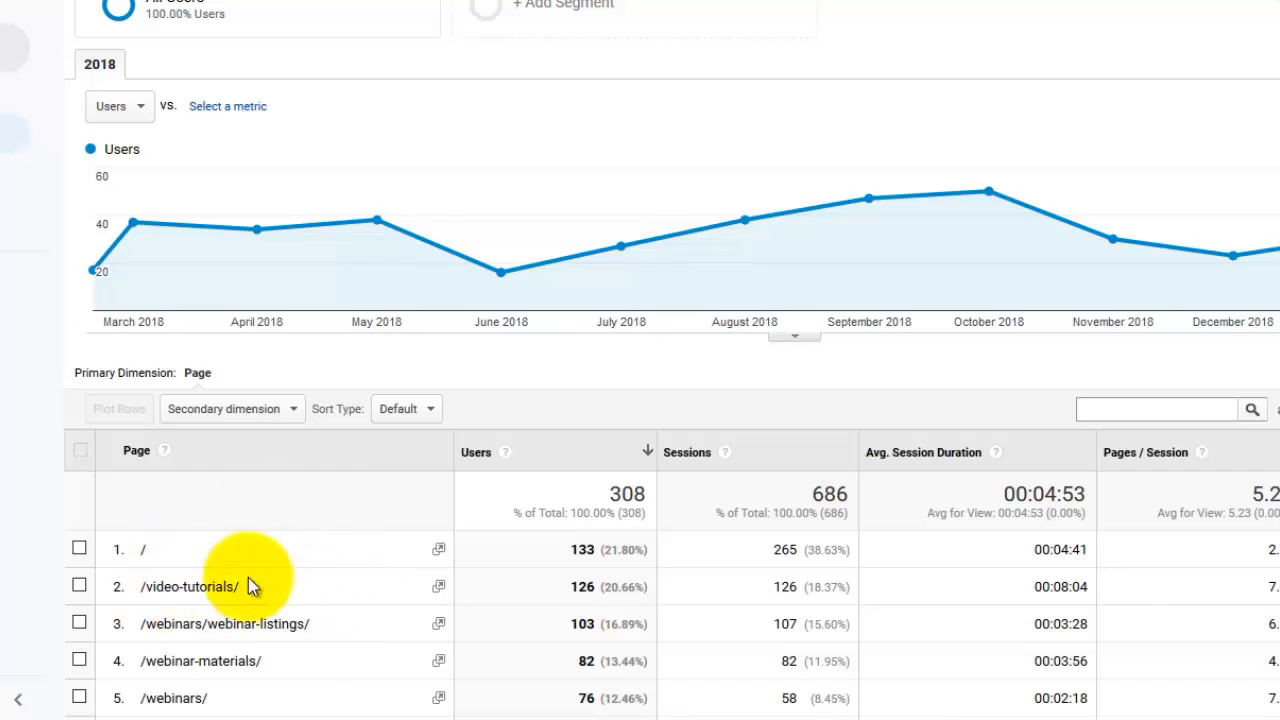
click(233, 408)
text(de)
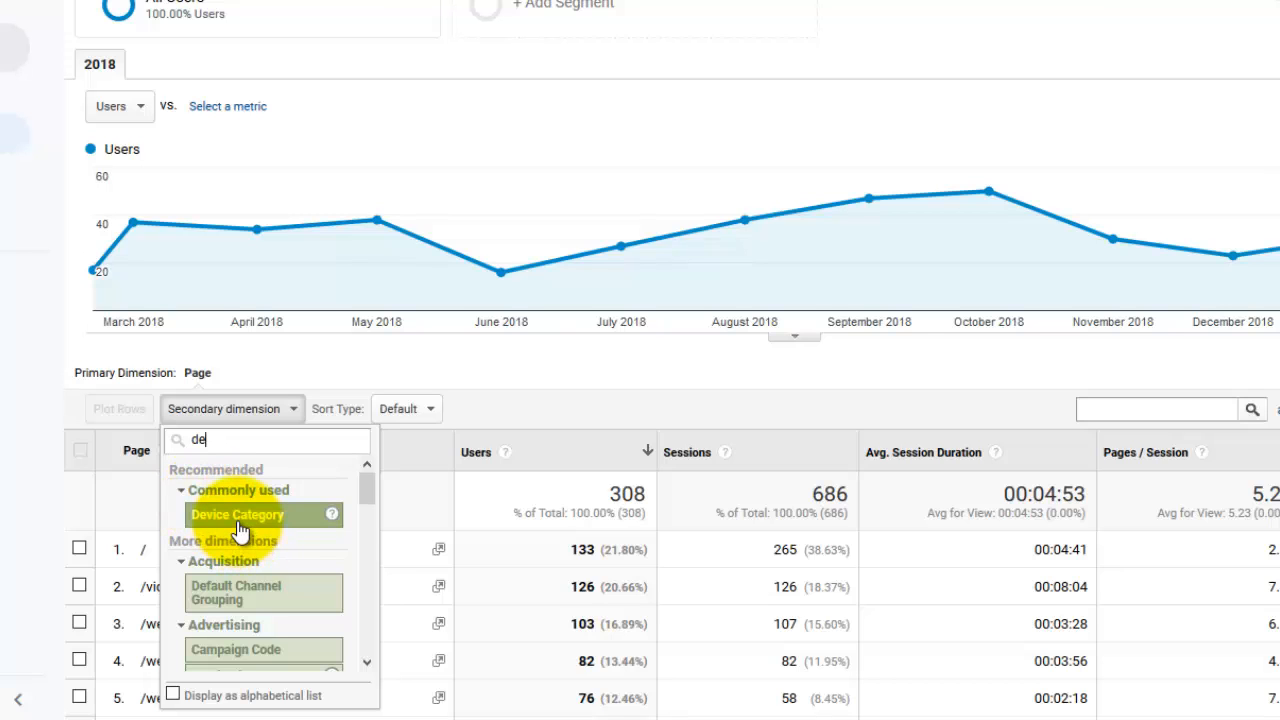
click(237, 516)
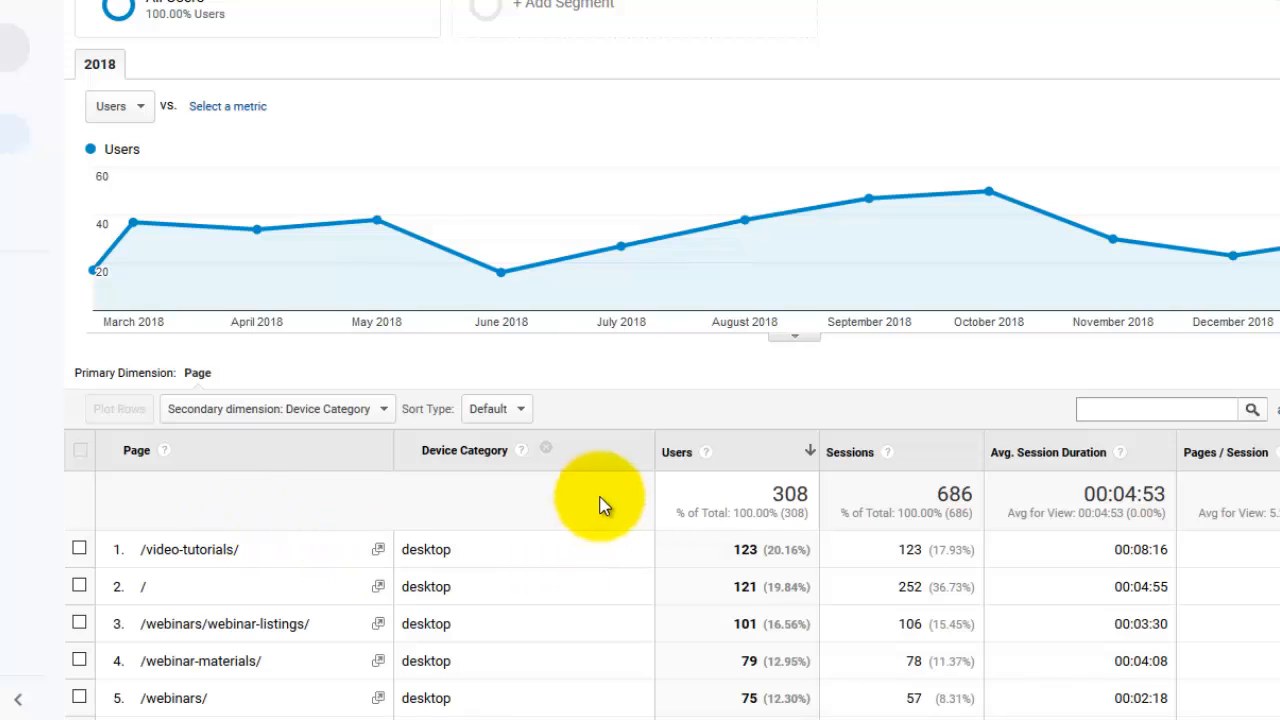
Sort the report table by Sessions and then by Avg. Session Duration, each in descending order
scroll(600, 505, down, 3)
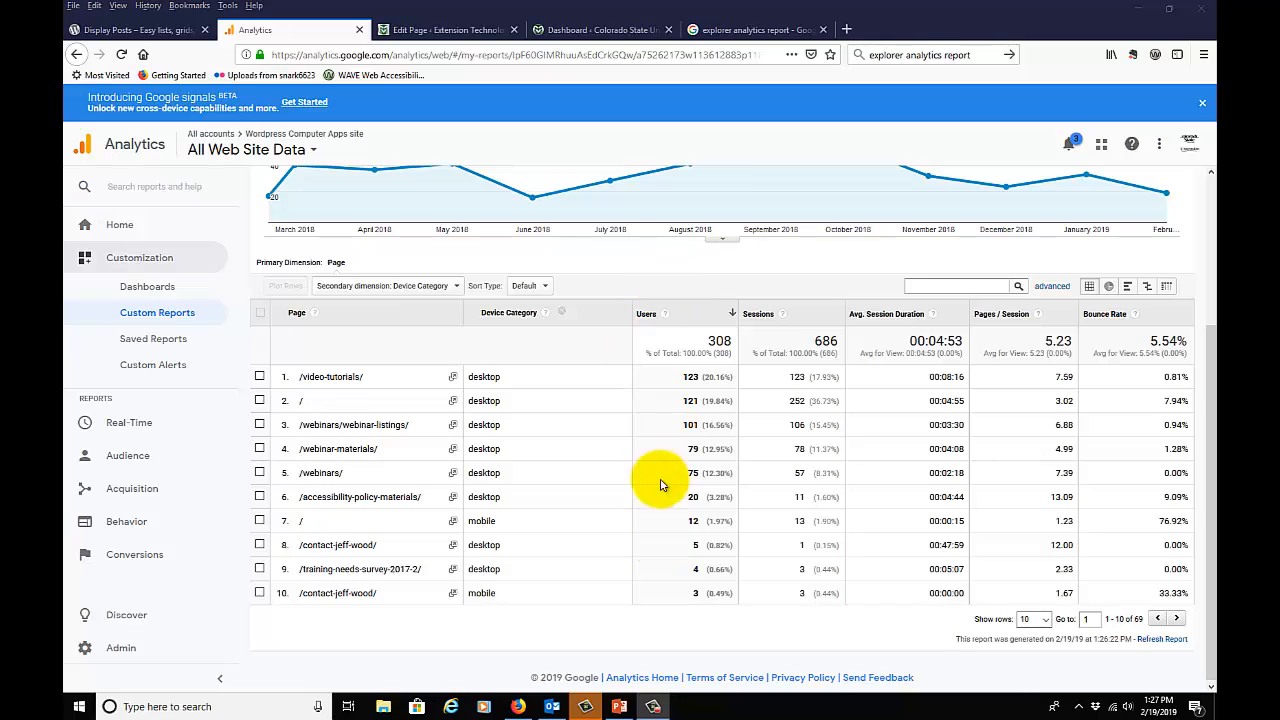
click(811, 317)
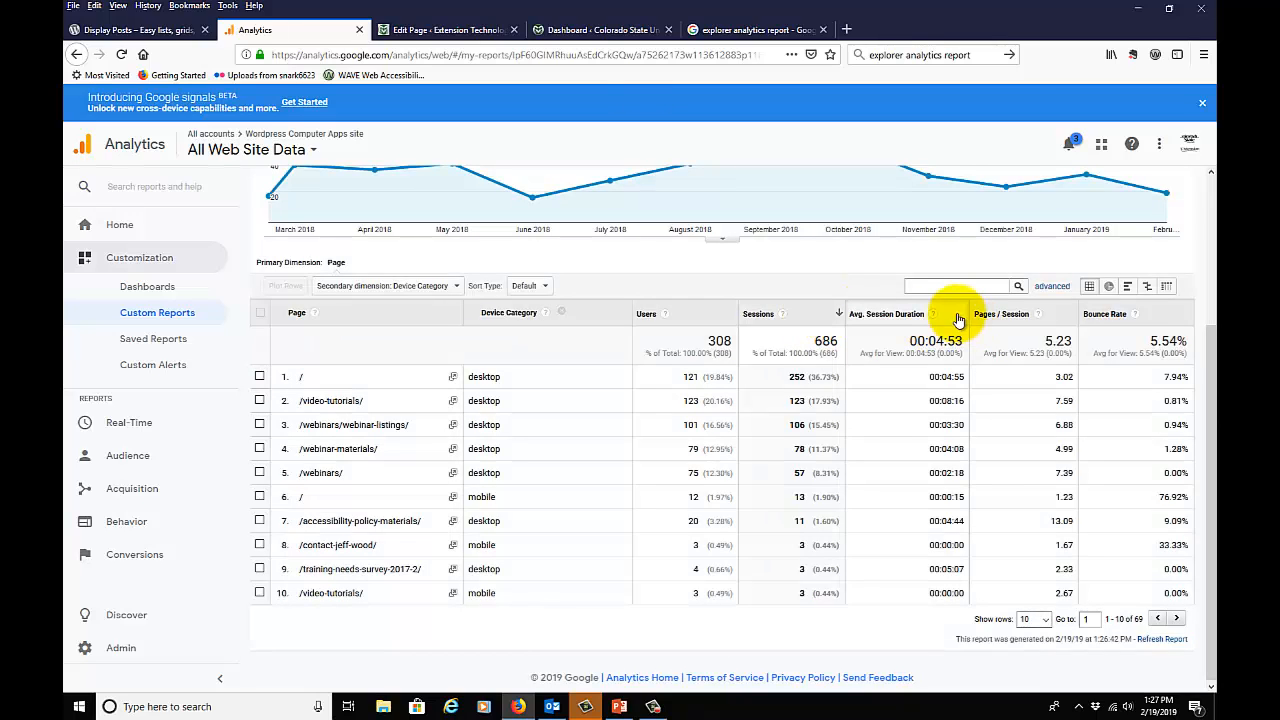
click(950, 311)
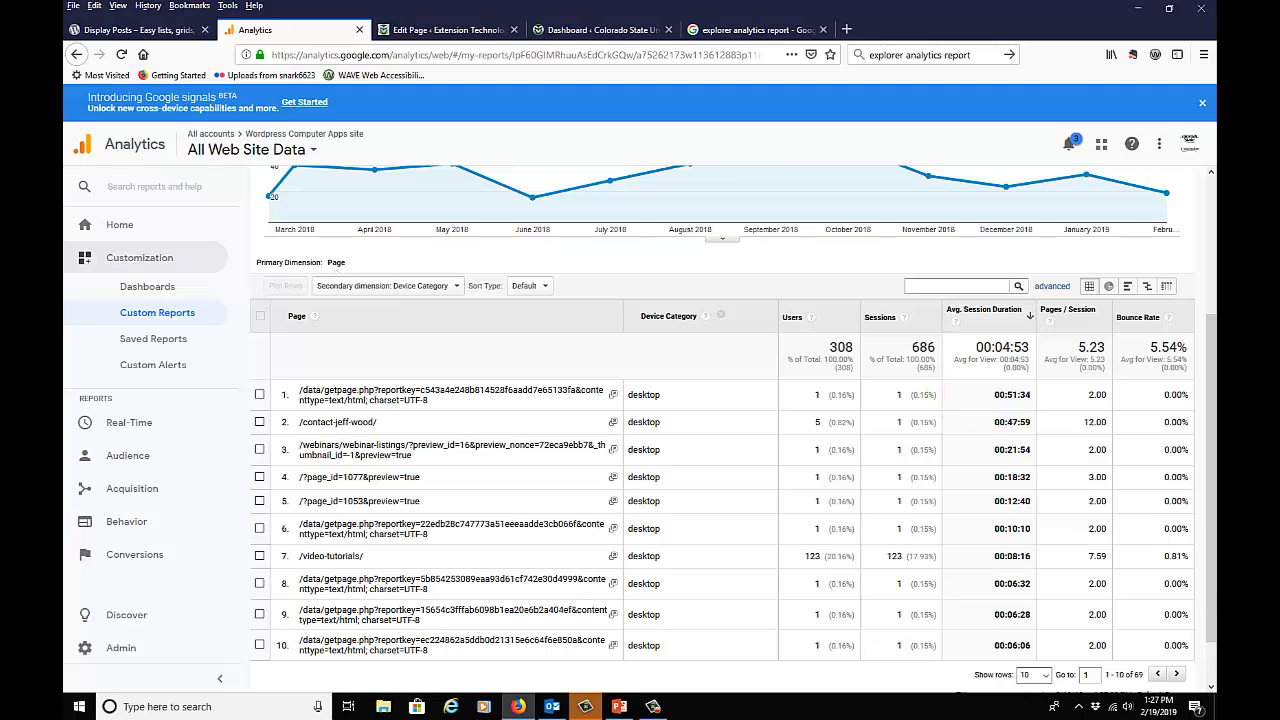
Open the "end of year 2018" custom report for editing and change its report type to Flat Table
click(161, 316)
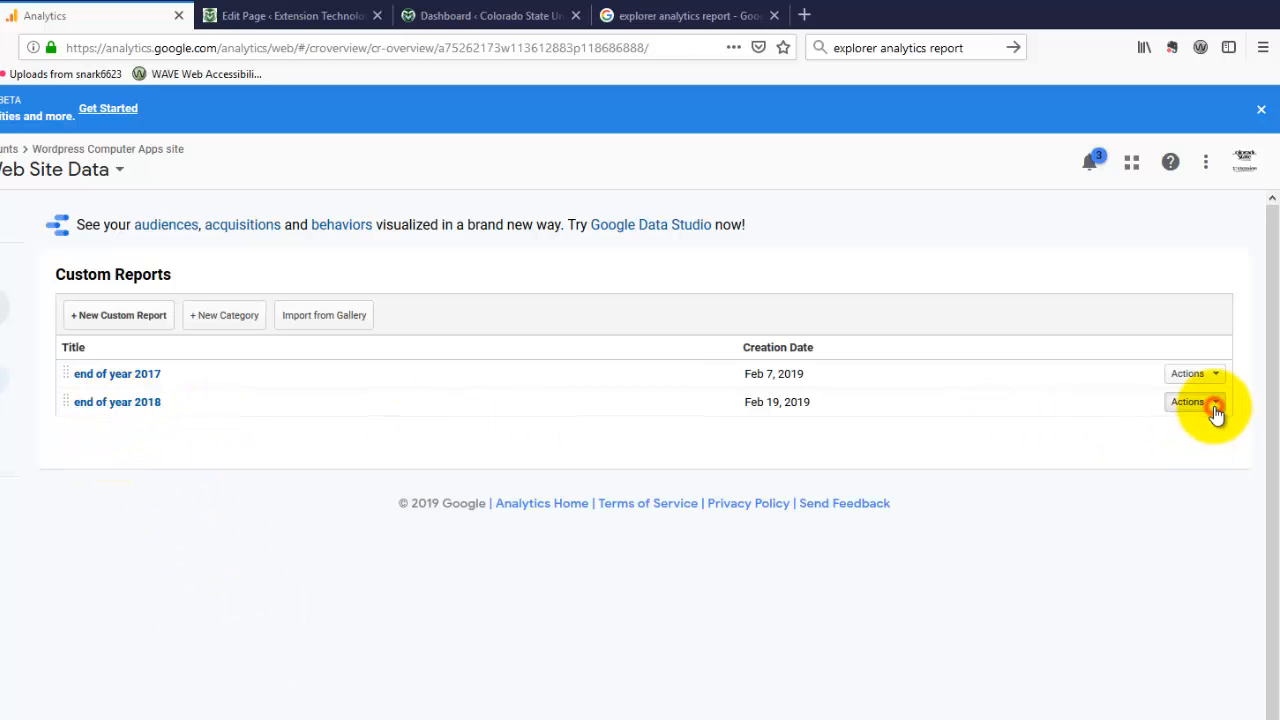
click(1186, 428)
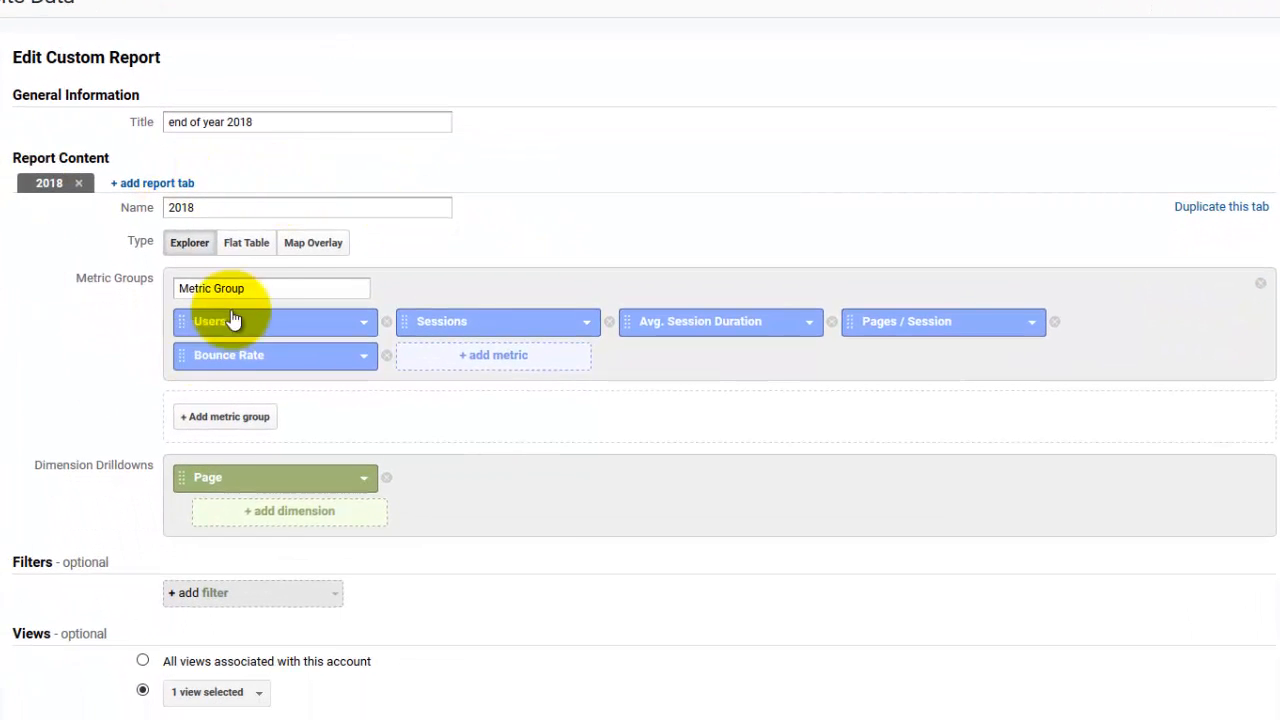
click(238, 246)
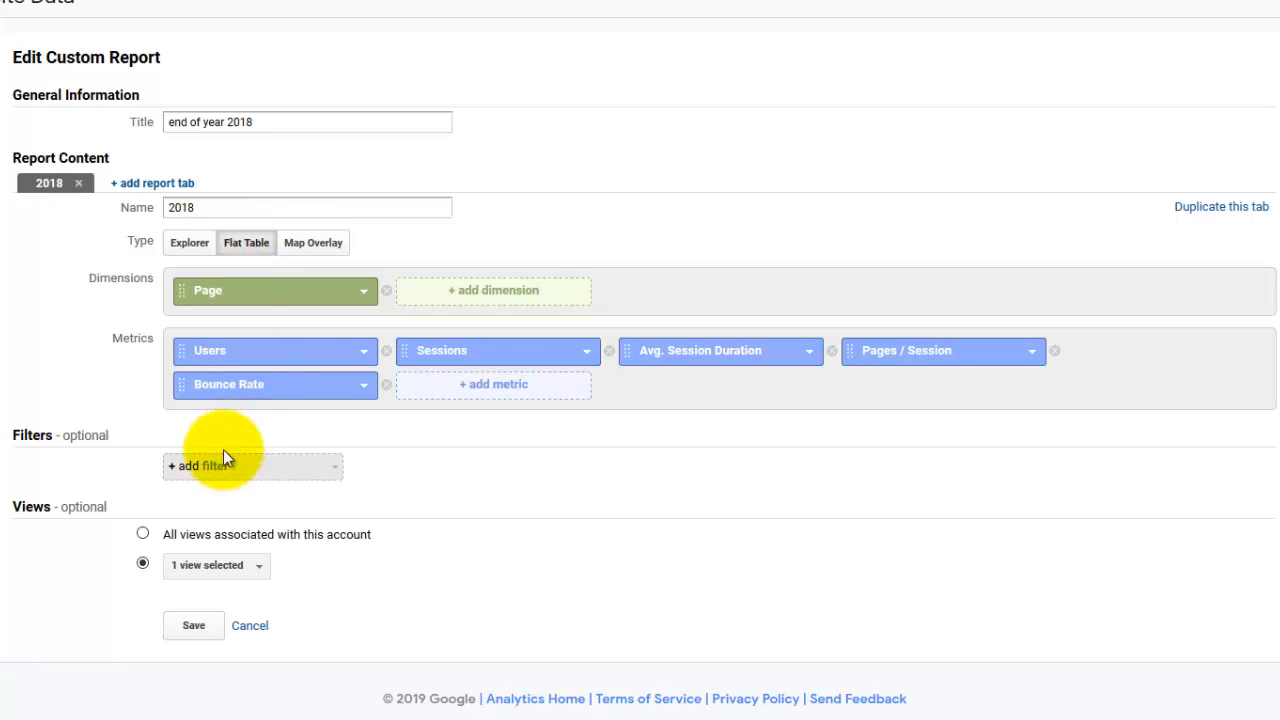
Add Device Category as a second dimension beside Page and save the custom report
click(489, 300)
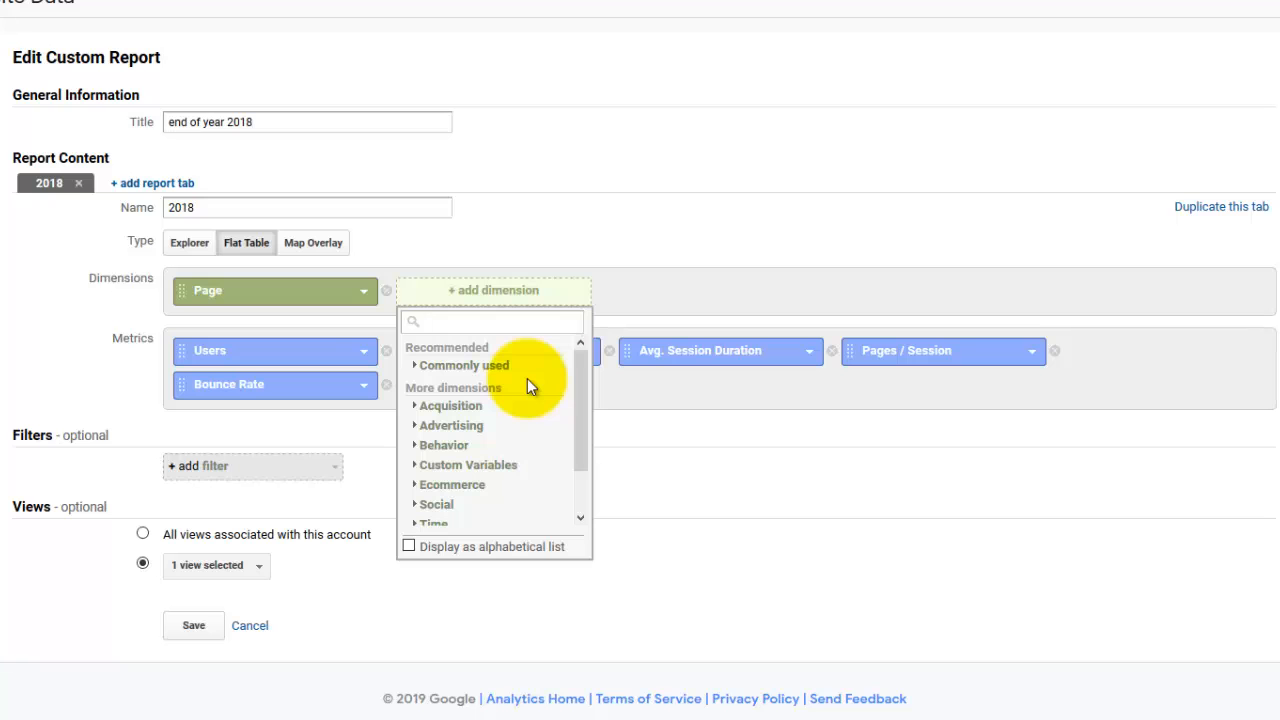
text(de)
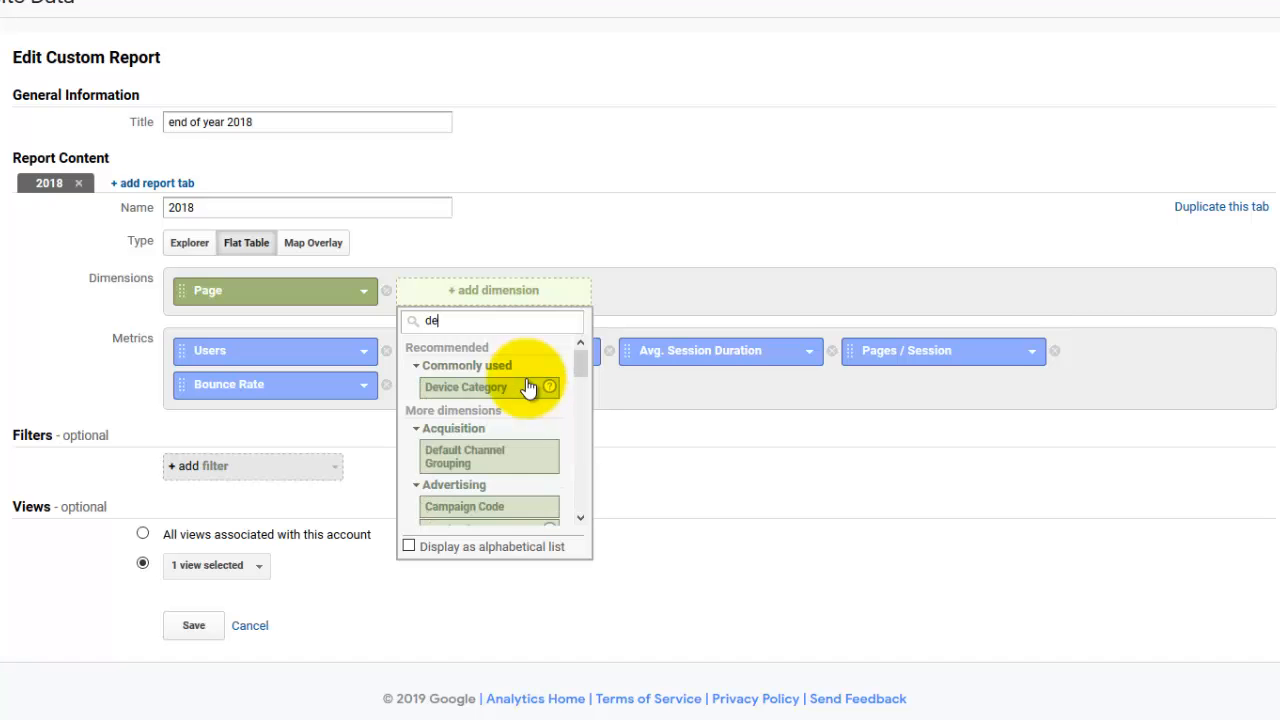
click(528, 388)
scroll(222, 590, down, 1)
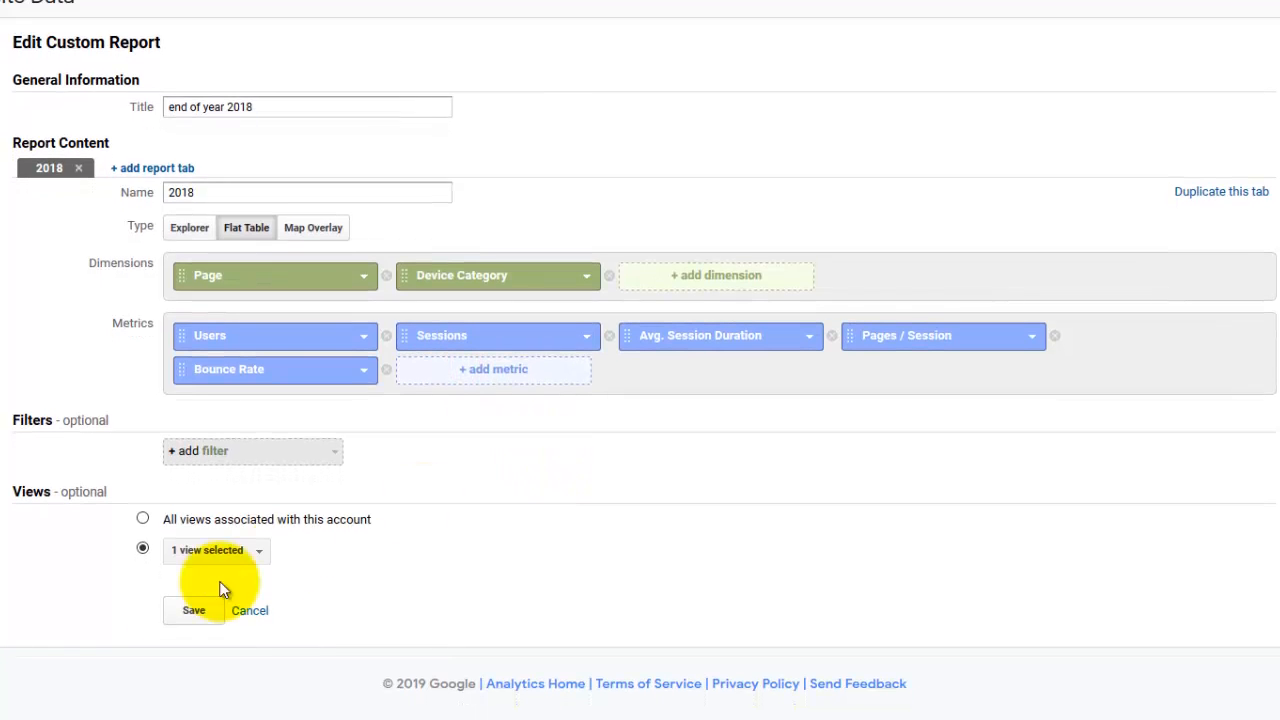
click(185, 610)
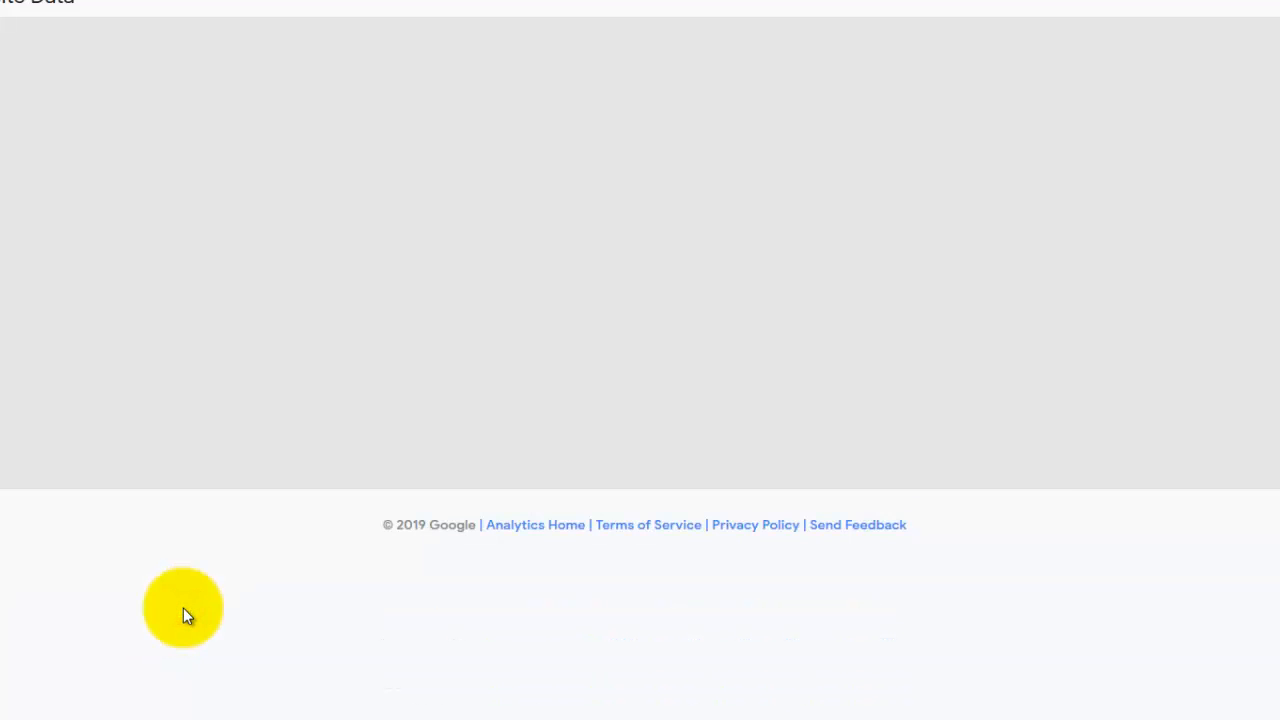